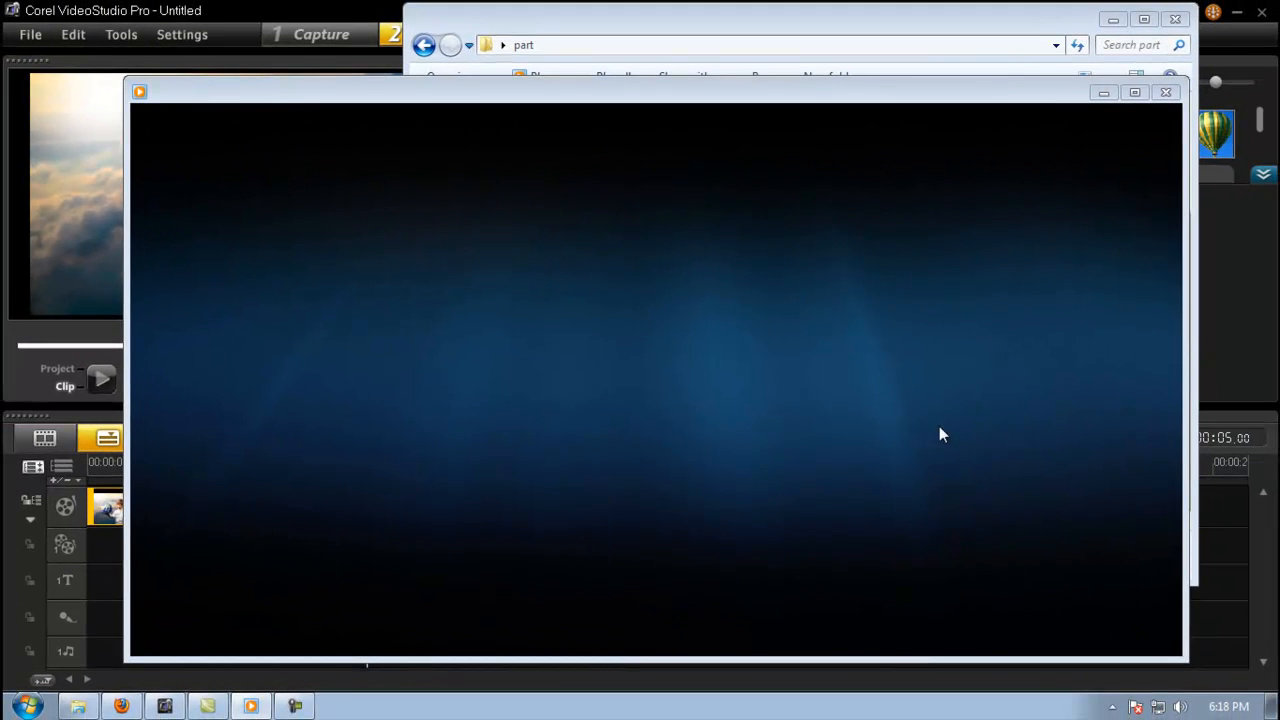
# - Close the sample video and folder windows, add the Boris Graffiti 5.3 filter to the 792-future-wallpaper.jpg clip, and open its customization
pyautogui.click(1165, 93)
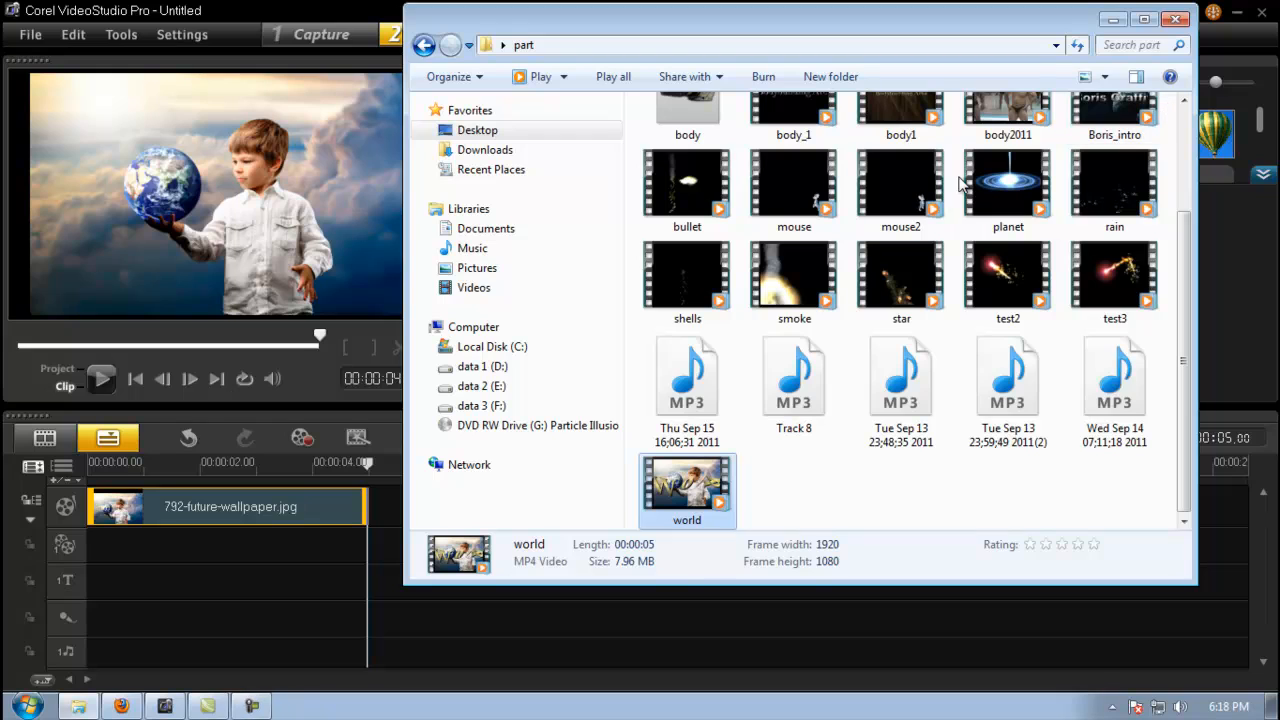
pyautogui.click(1176, 22)
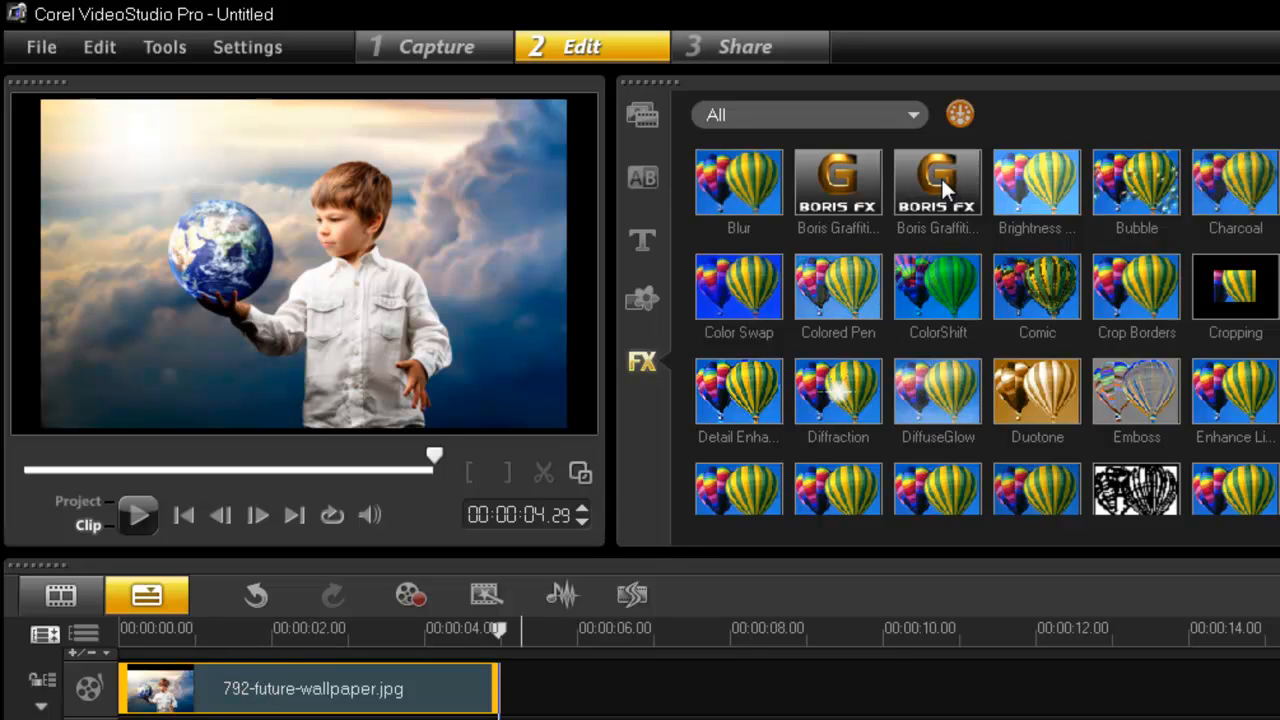
pyautogui.moveTo(942, 179); pyautogui.dragTo(449, 690)
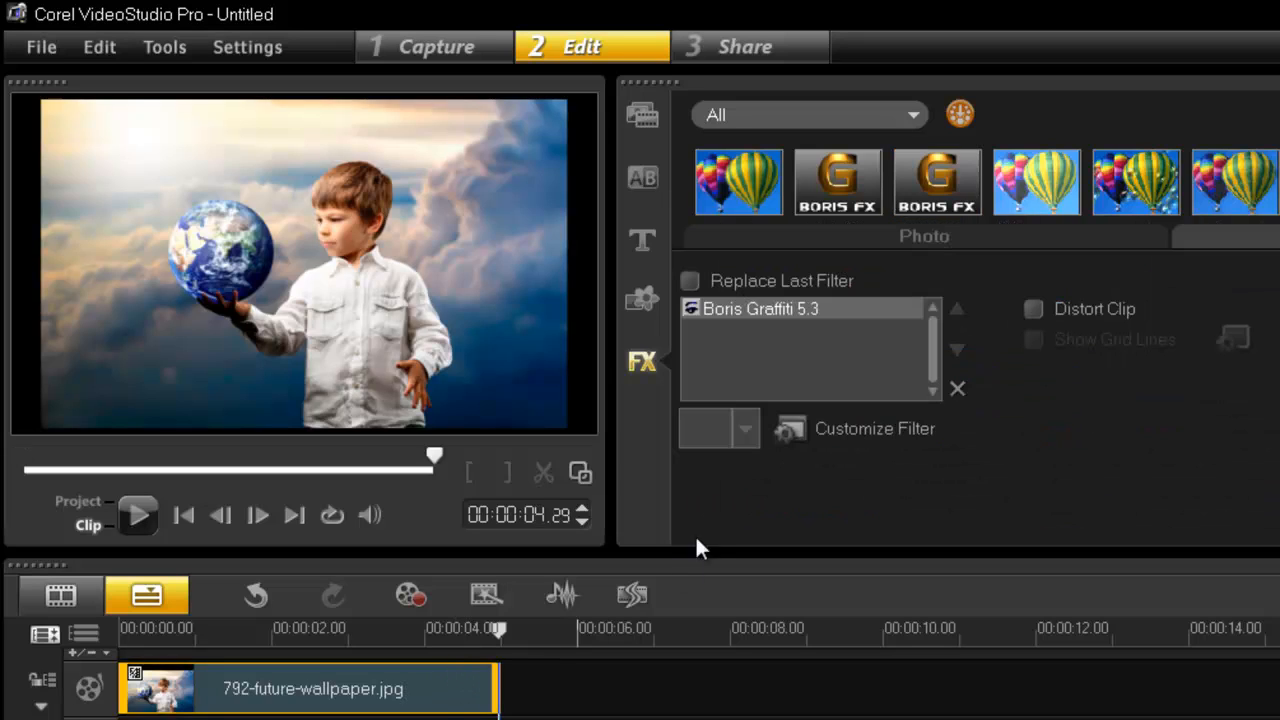
pyautogui.click(855, 427)
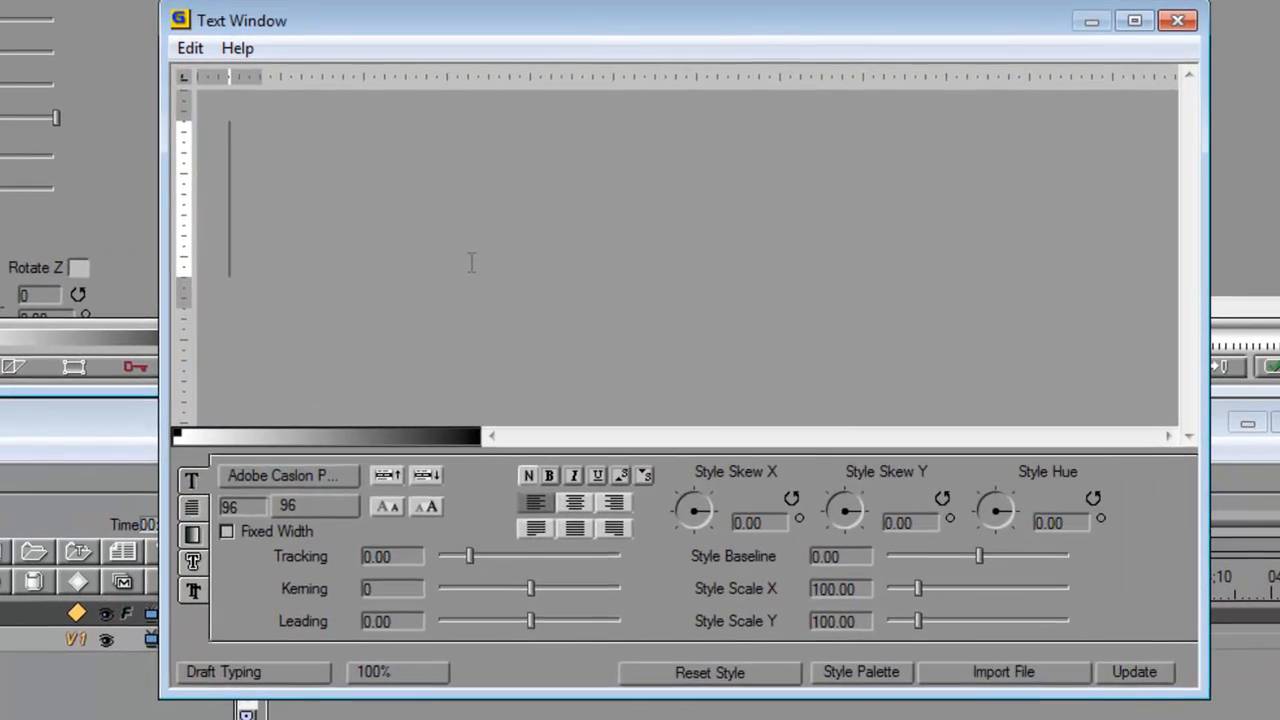
# - Enter "World" as the title text and close the text editor
pyautogui.write('World')
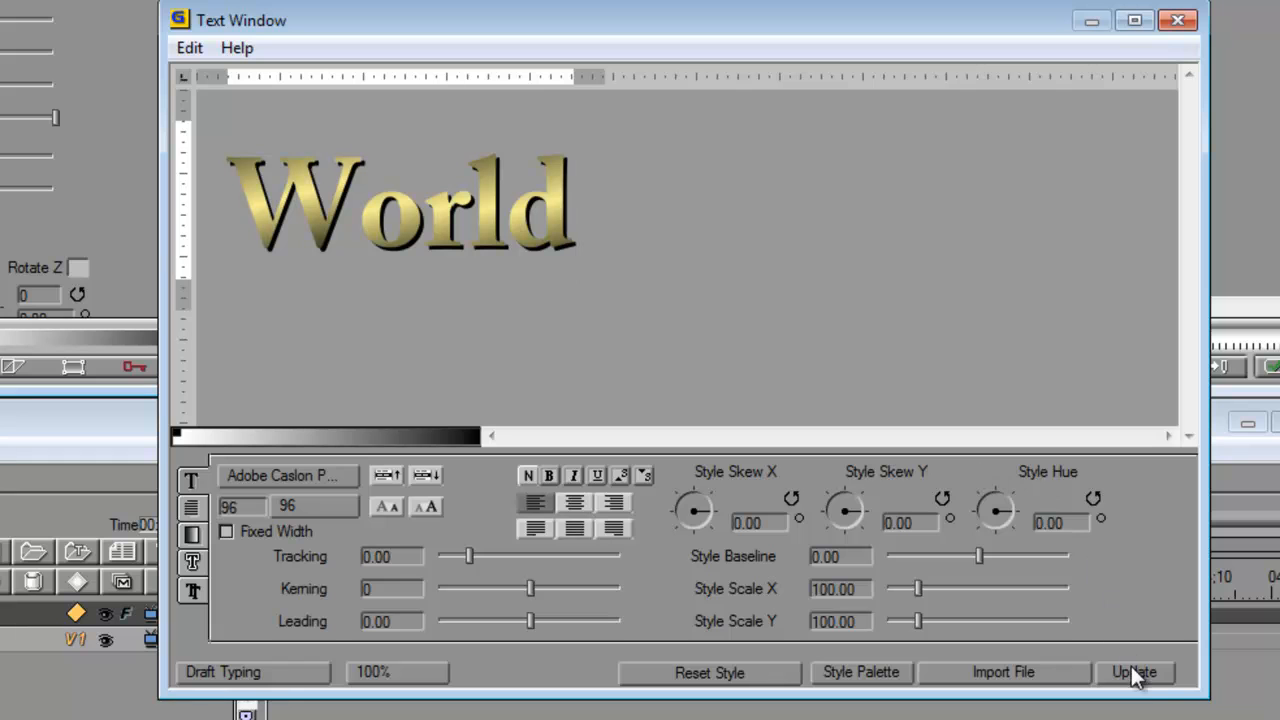
pyautogui.click(1179, 22)
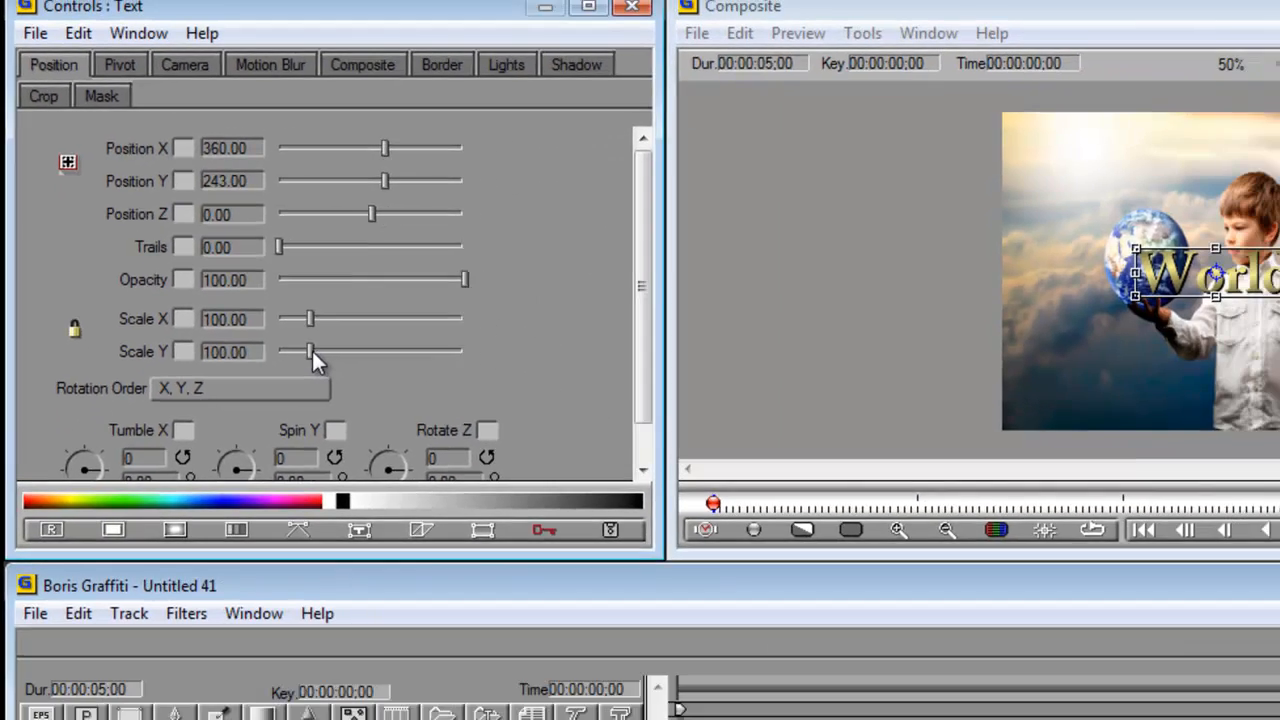
# - Enlarge the World text to a scale of about 228.17 in X and Y and keep that scale constant over time
pyautogui.moveTo(579, 518); pyautogui.dragTo(594, 521)
pyautogui.moveTo(283, 330); pyautogui.dragTo(310, 334)
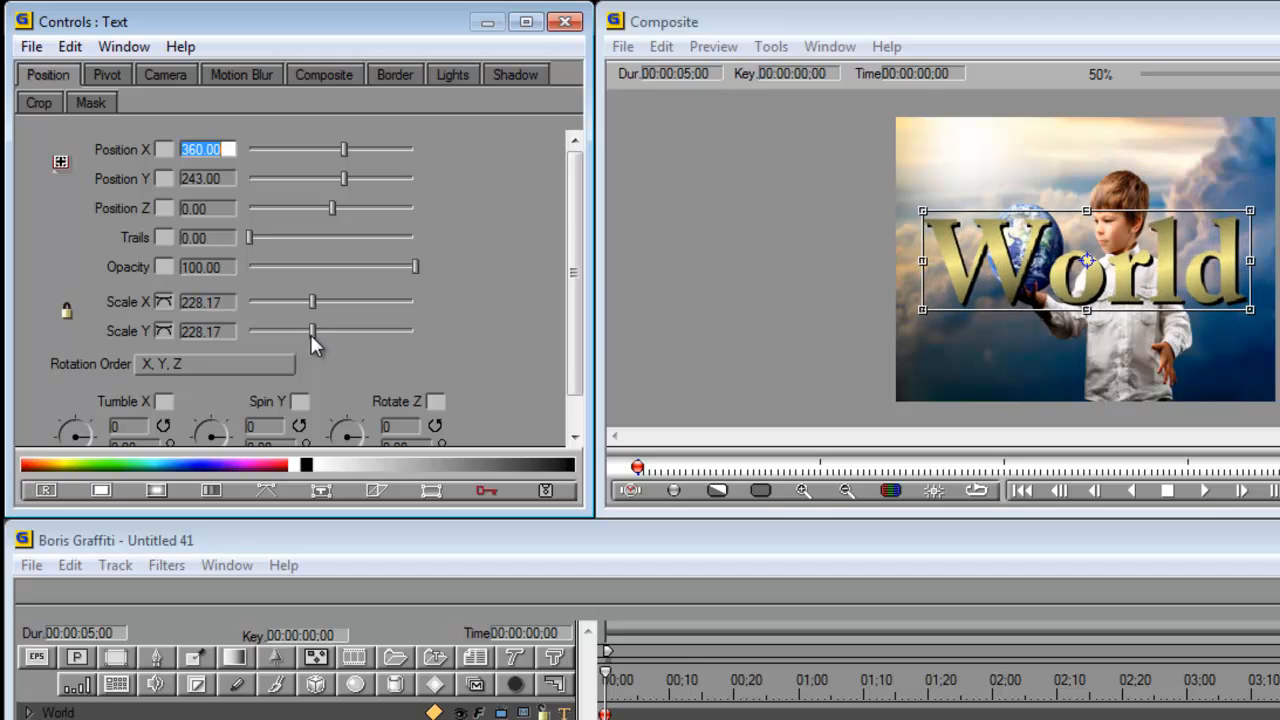
pyautogui.click(670, 342)
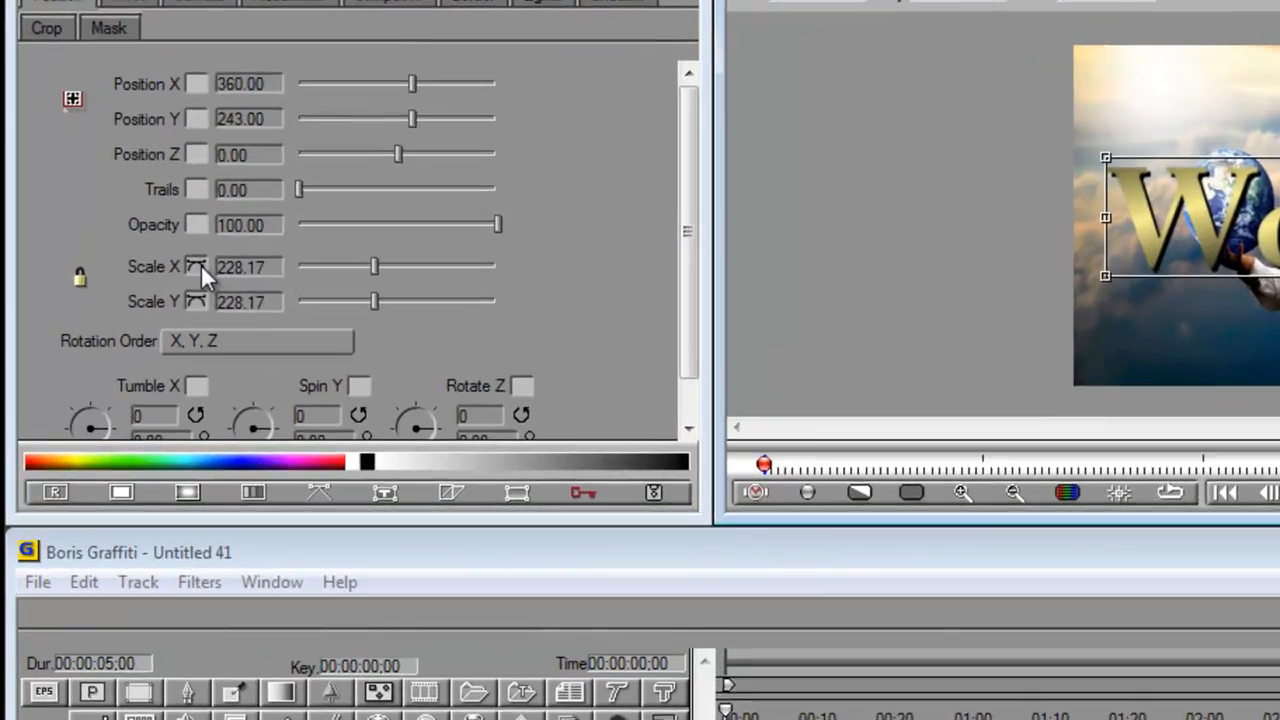
pyautogui.click(166, 302)
pyautogui.click(212, 357)
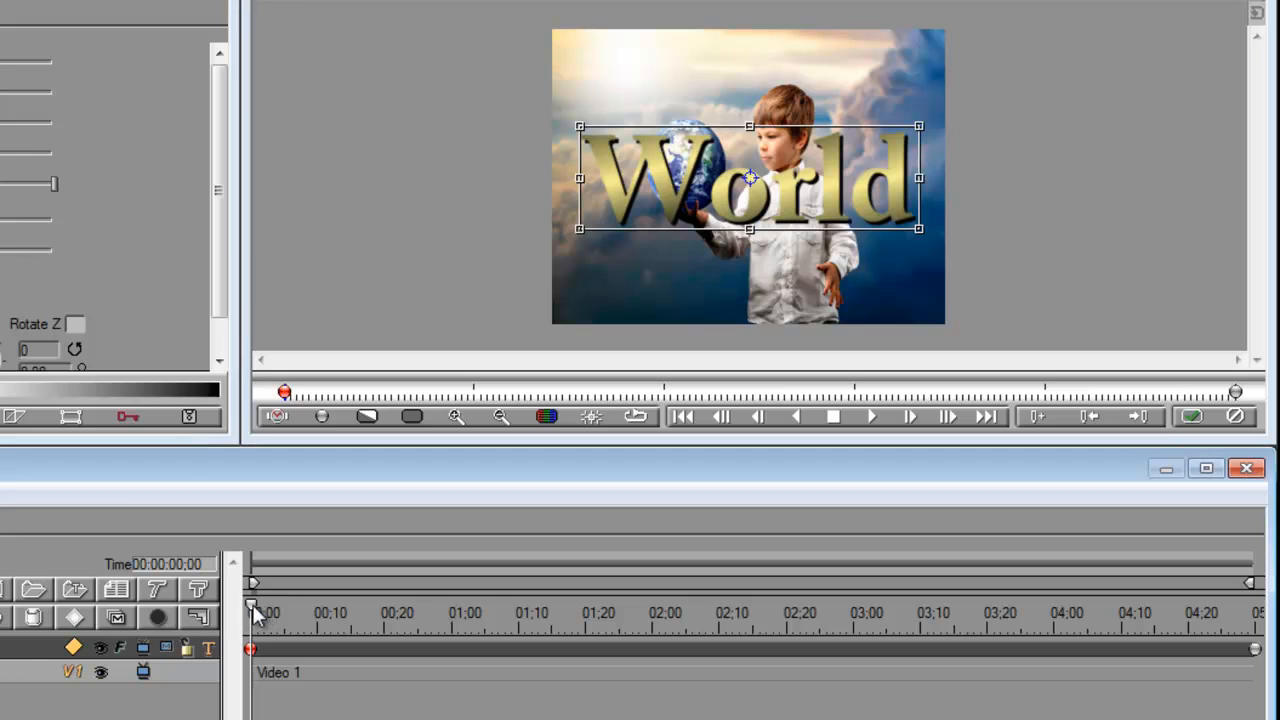
# - Scrub through the timeline to check the World text's size over time, returning to the first frame
pyautogui.moveTo(253, 612)
pyautogui.mouseDown()
pyautogui.moveTo(663, 612)
pyautogui.moveTo(639, 612)
pyautogui.mouseUp()
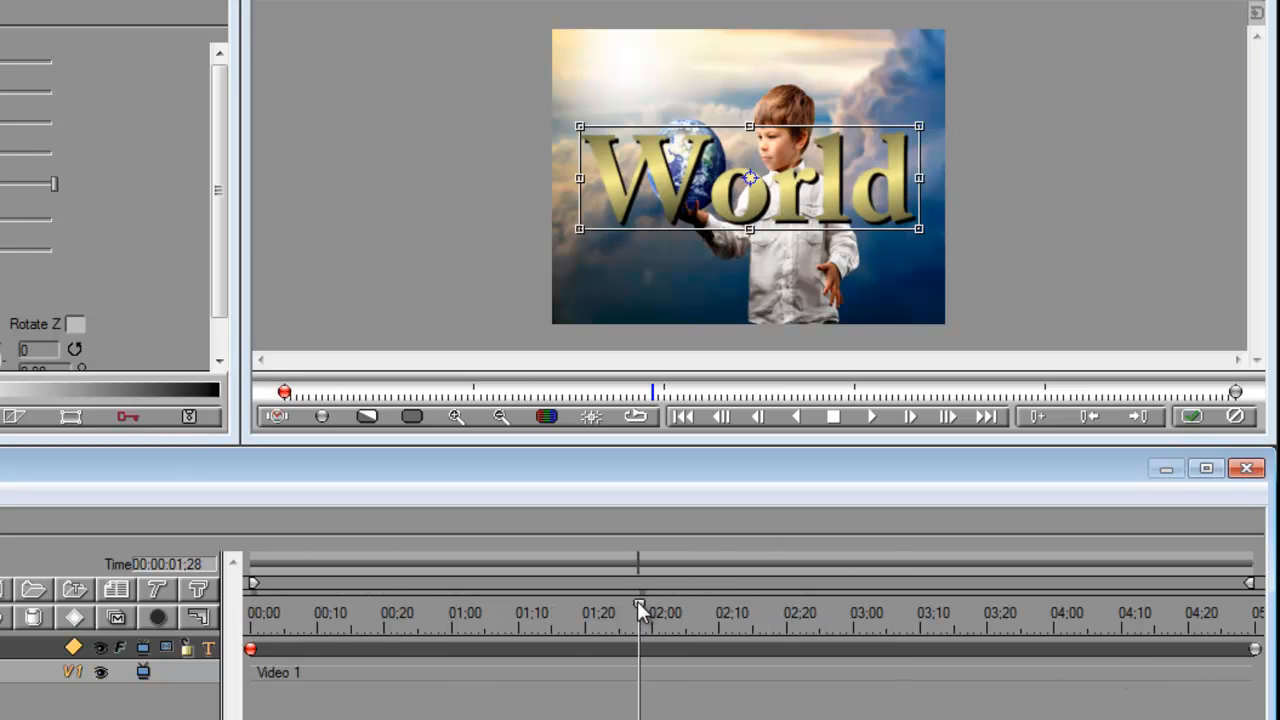
pyautogui.moveTo(637, 601)
pyautogui.mouseDown()
pyautogui.moveTo(263, 613)
pyautogui.moveTo(538, 613)
pyautogui.mouseUp()
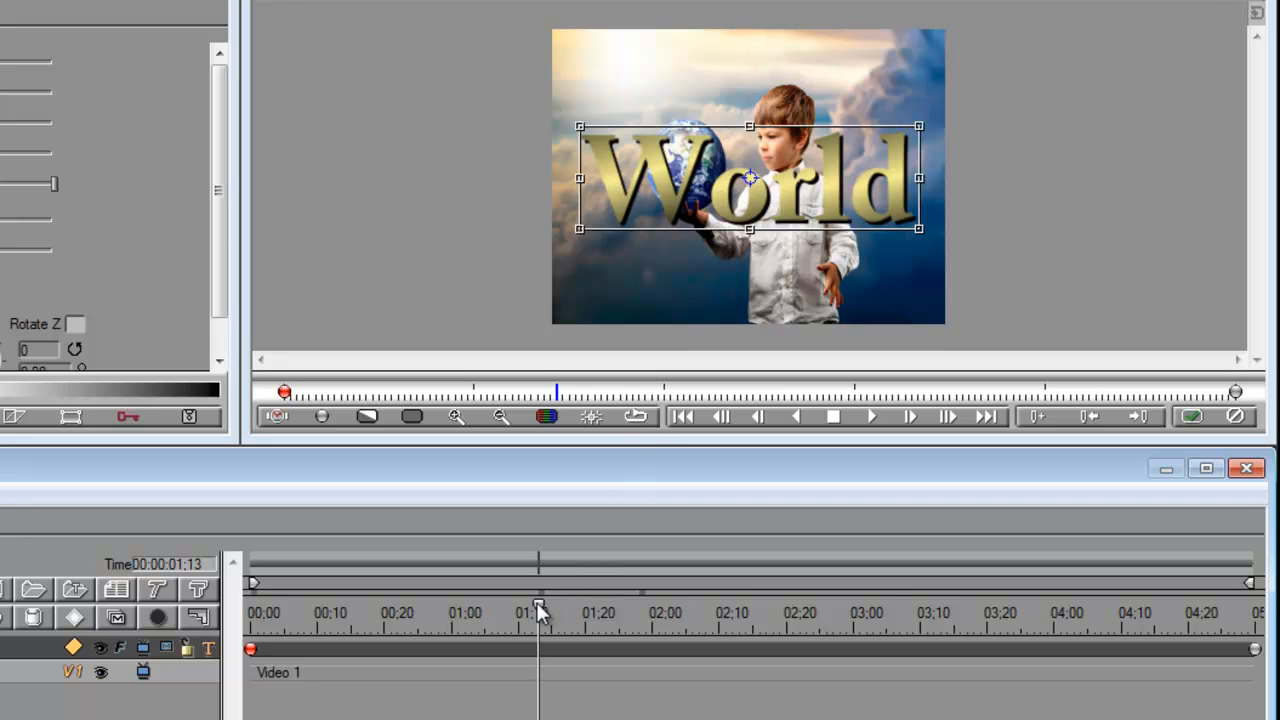
pyautogui.moveTo(536, 602); pyautogui.dragTo(350, 615)
pyautogui.click(746, 536)
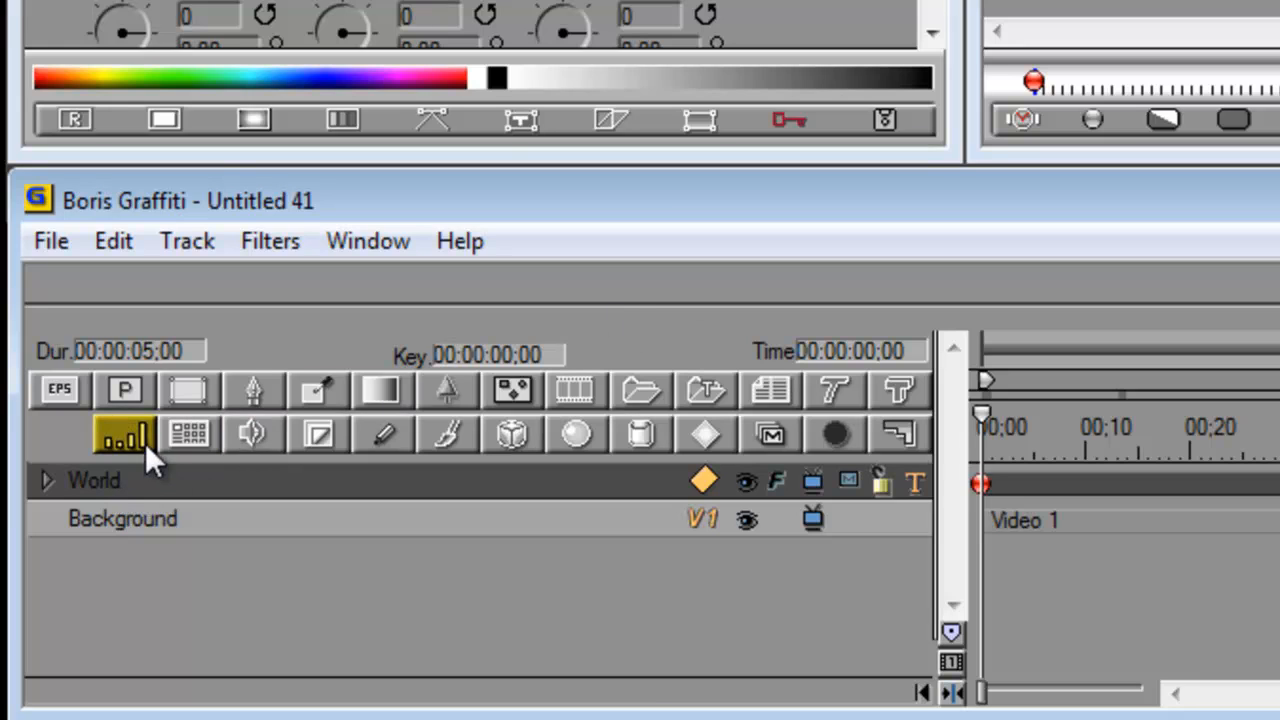
# - Expand the World track and configure its Face track's Type On animation to apply by Letter in Forward order
pyautogui.click(46, 481)
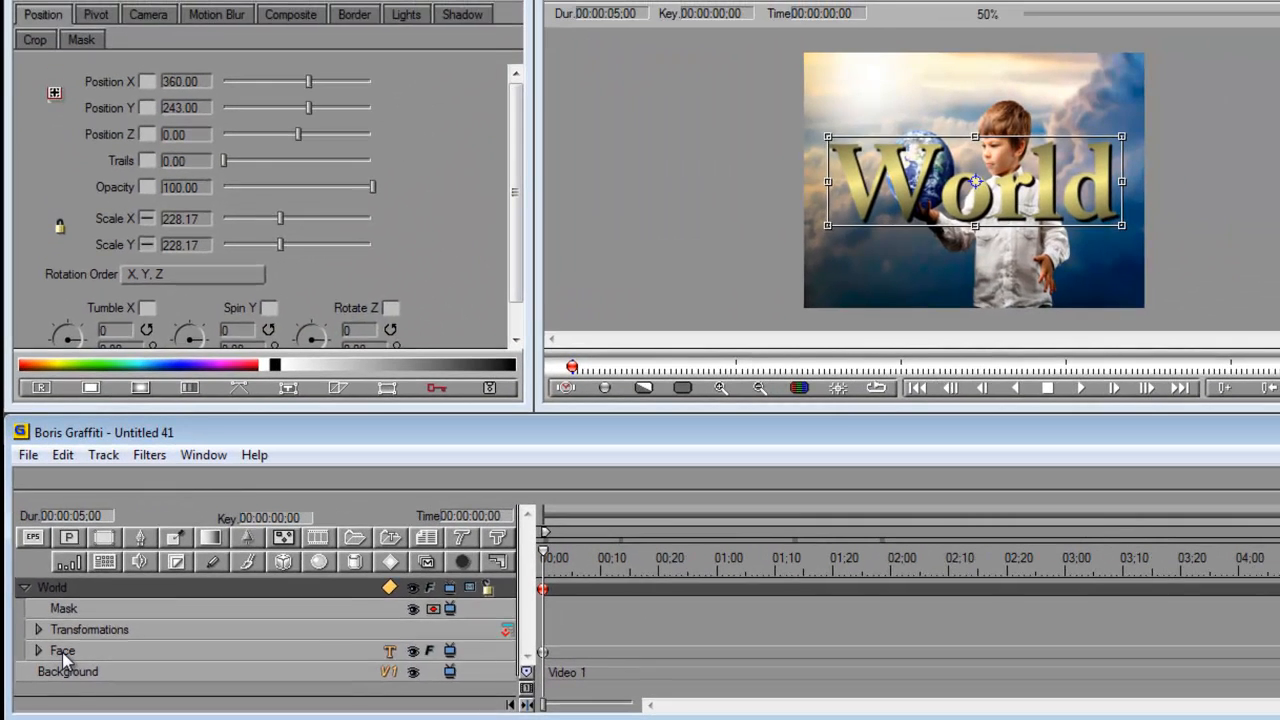
pyautogui.click(62, 651)
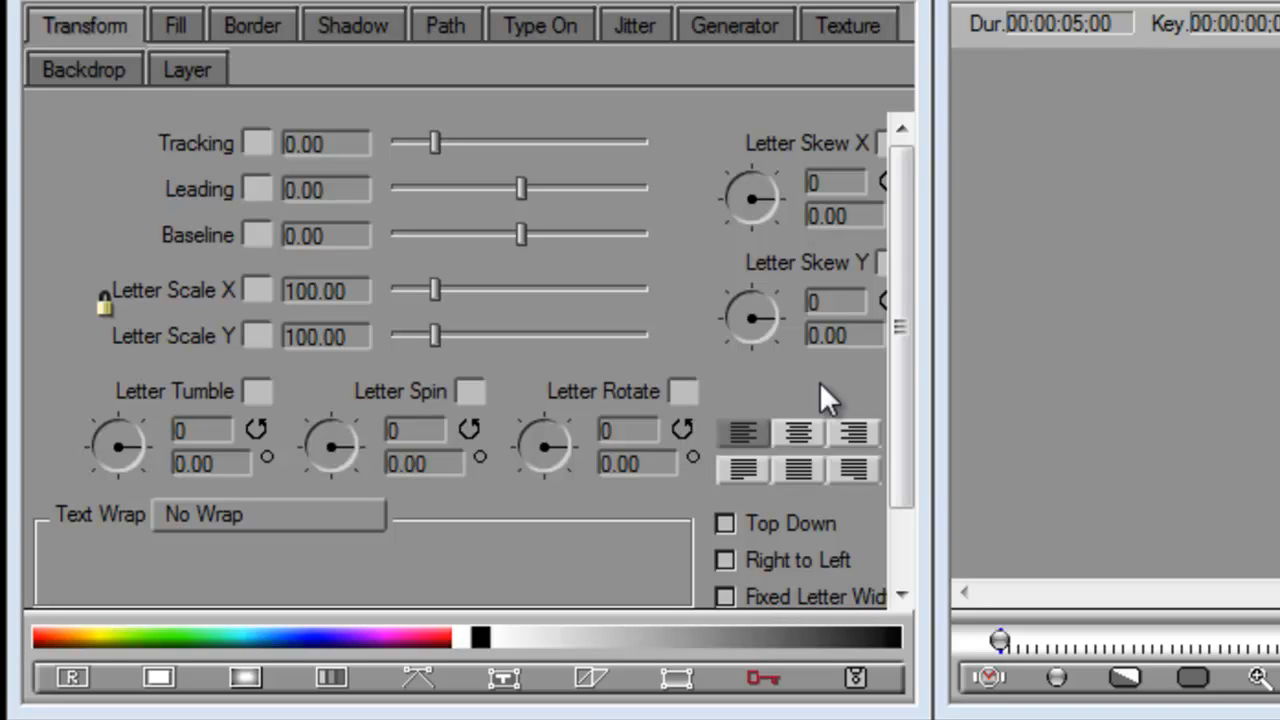
pyautogui.click(536, 23)
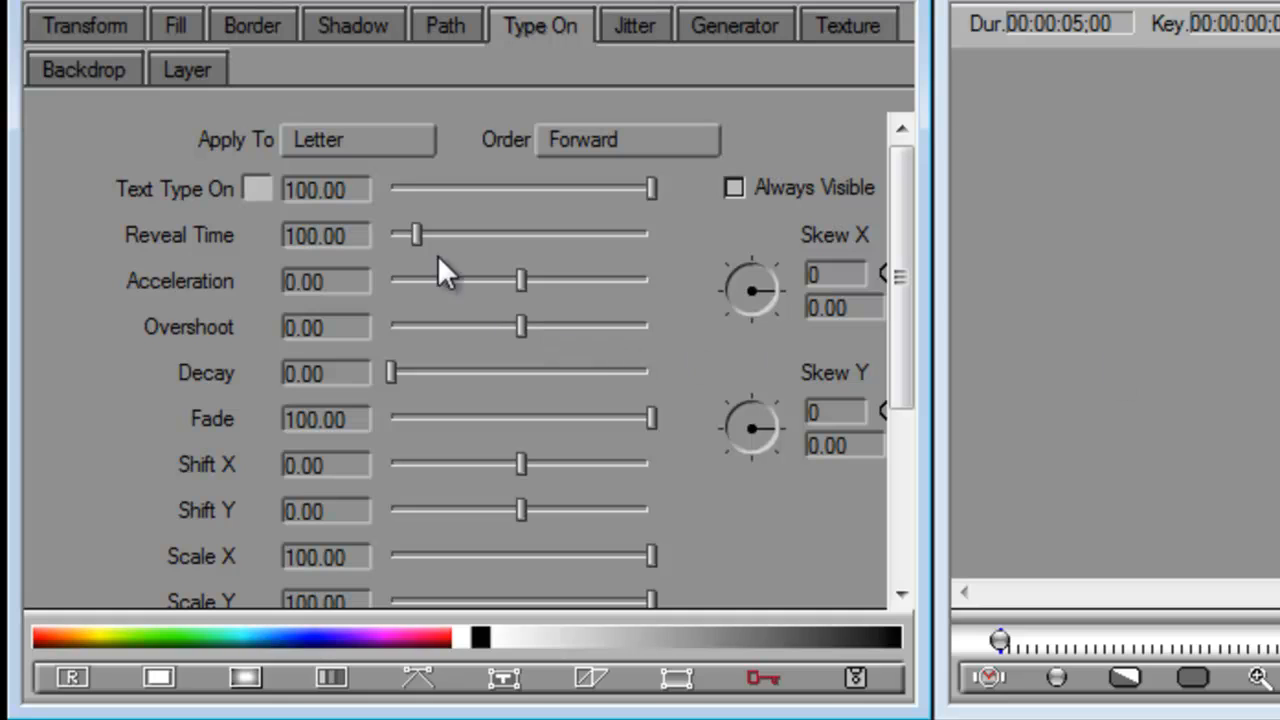
pyautogui.click(355, 146)
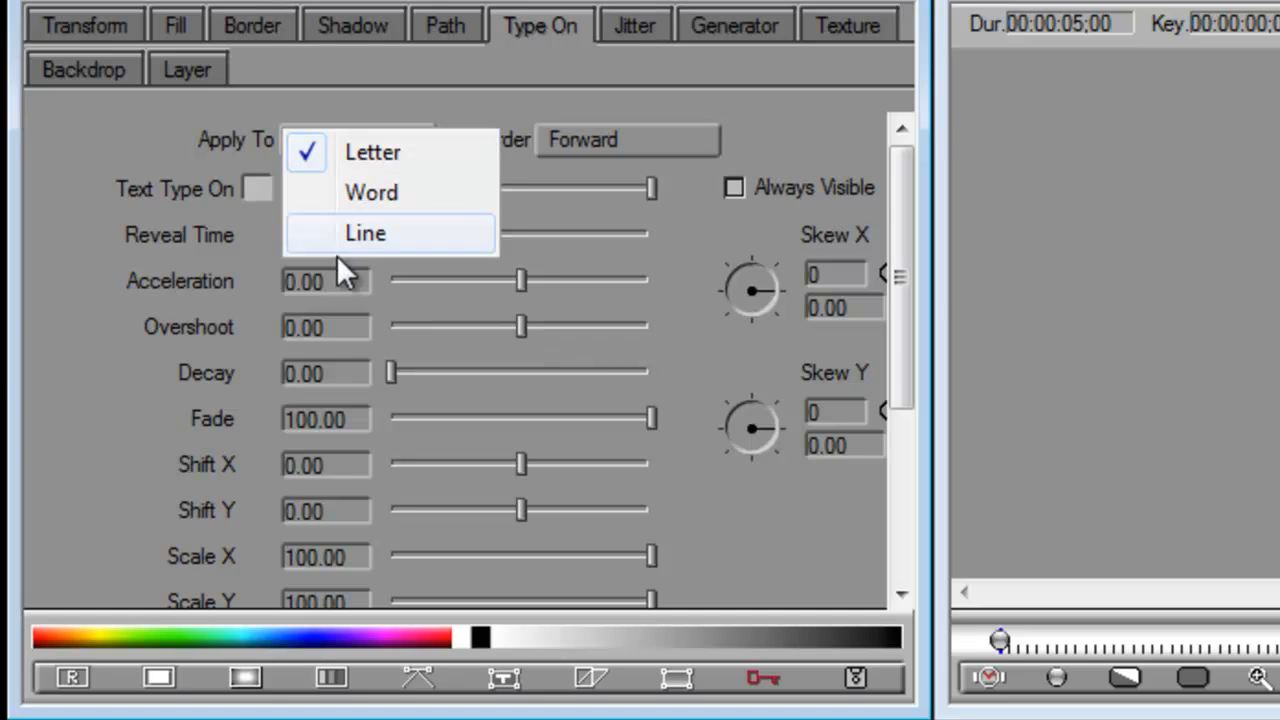
pyautogui.click(360, 155)
pyautogui.click(643, 145)
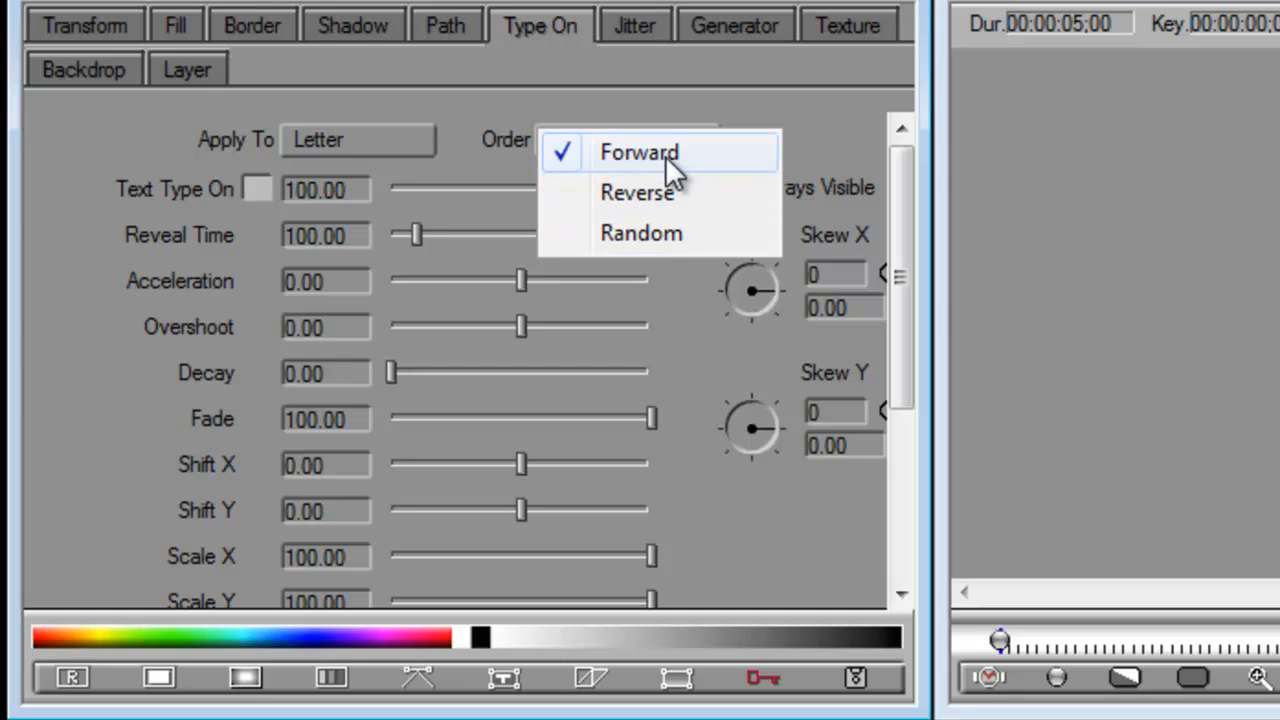
pyautogui.click(647, 150)
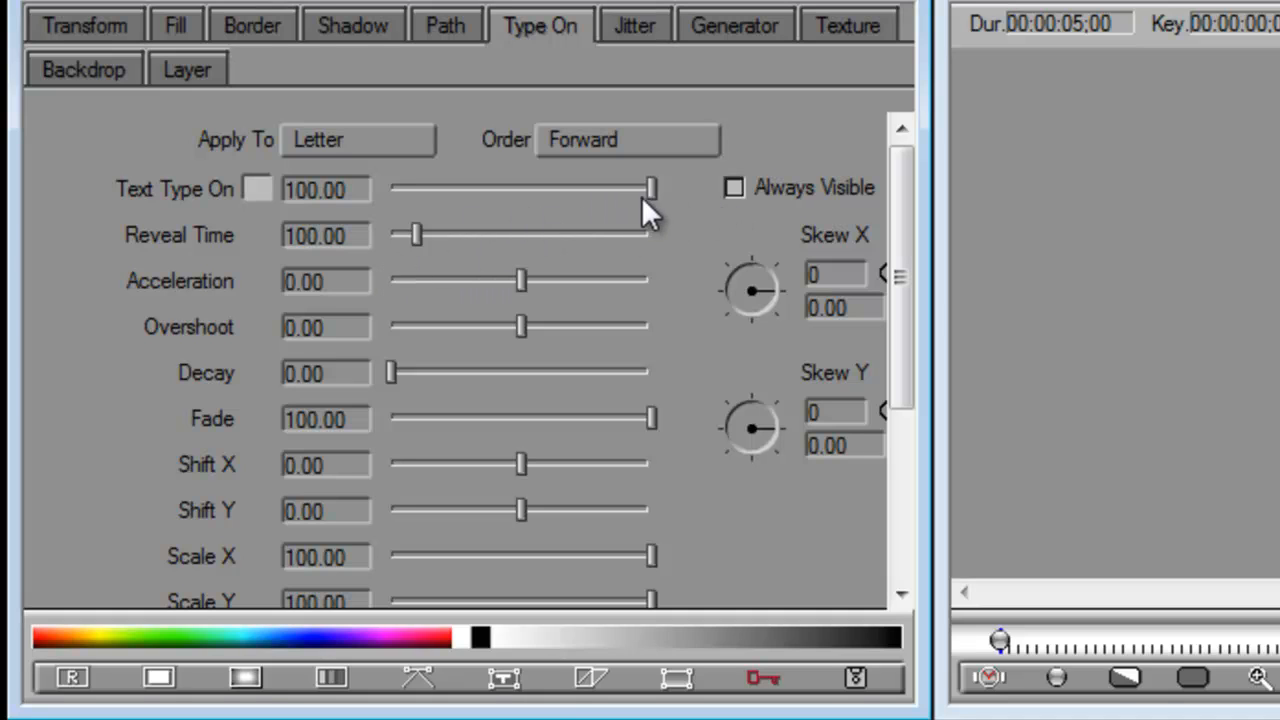
# - Set the Type On reveal time to 1000, overshoot to about 126.76, and starting Text Type On value to 0
pyautogui.moveTo(417, 235); pyautogui.dragTo(654, 249)
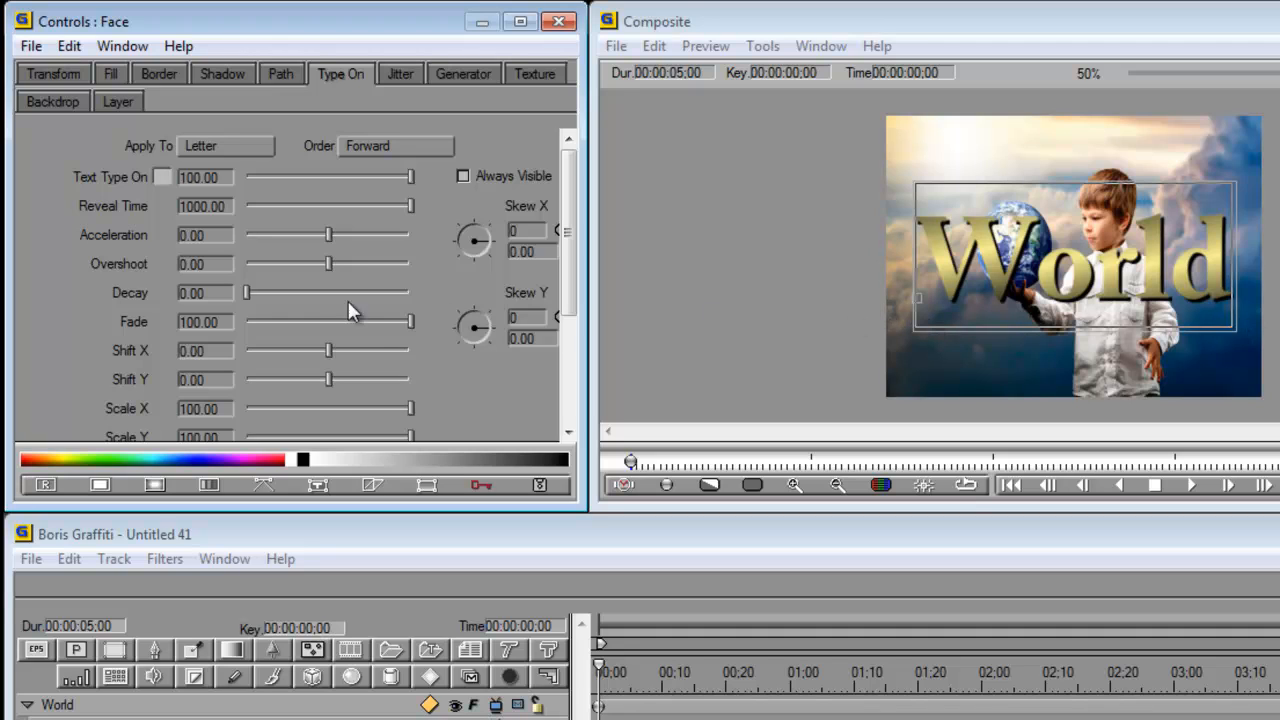
pyautogui.moveTo(327, 263); pyautogui.dragTo(337, 264)
pyautogui.moveTo(412, 176); pyautogui.dragTo(249, 188)
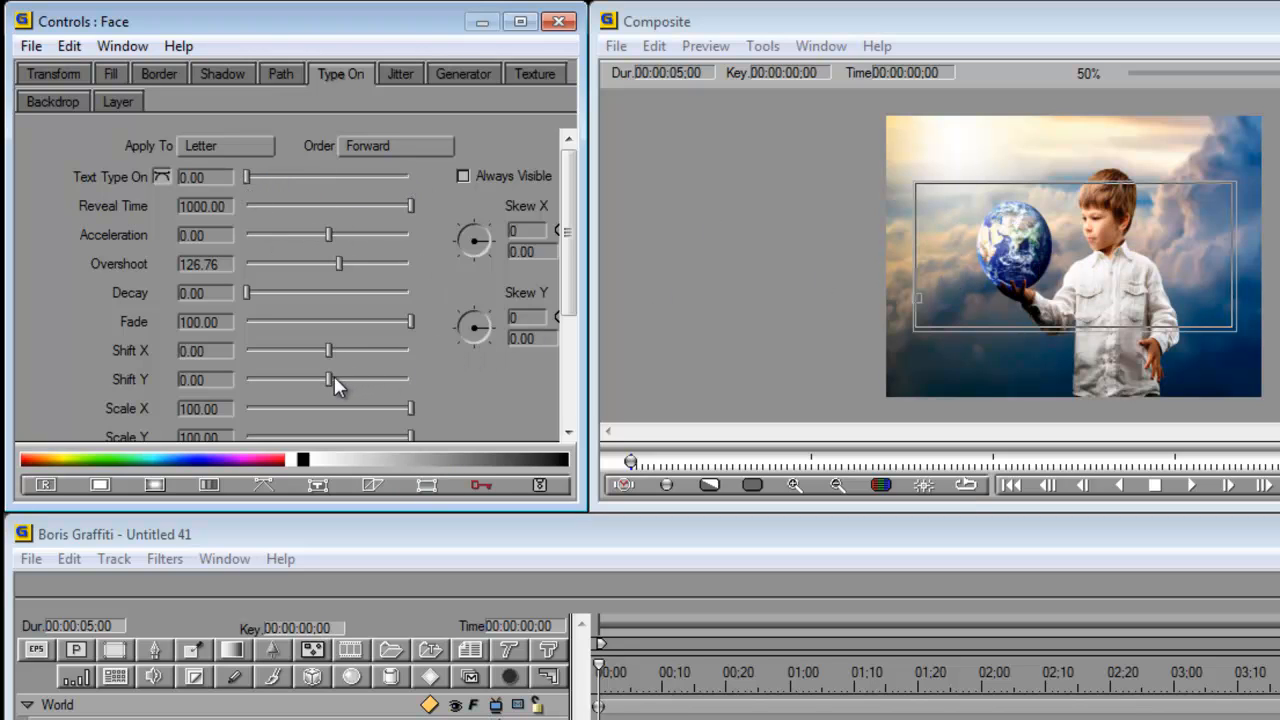
# - Set the Type On shift to about 593.24 in X and 431.24 in Y, and scrub the timeline to preview the letters
pyautogui.moveTo(327, 378); pyautogui.dragTo(373, 352)
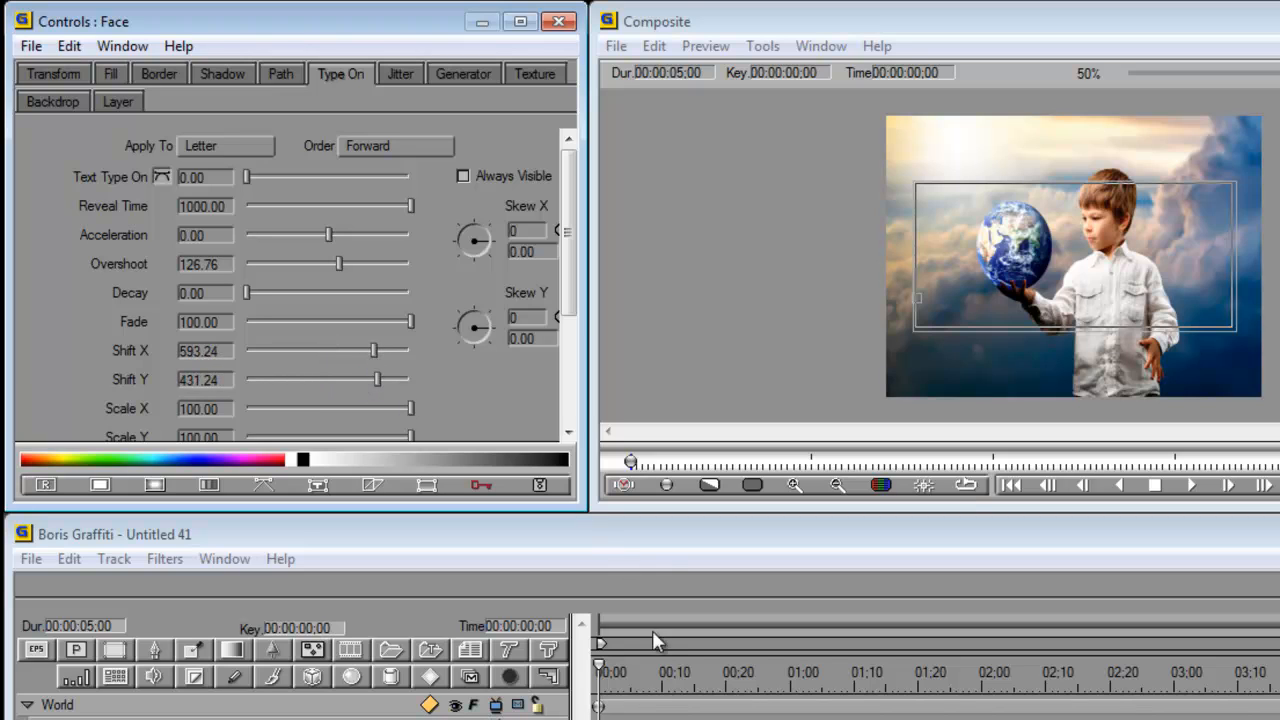
pyautogui.moveTo(600, 670); pyautogui.dragTo(1279, 666)
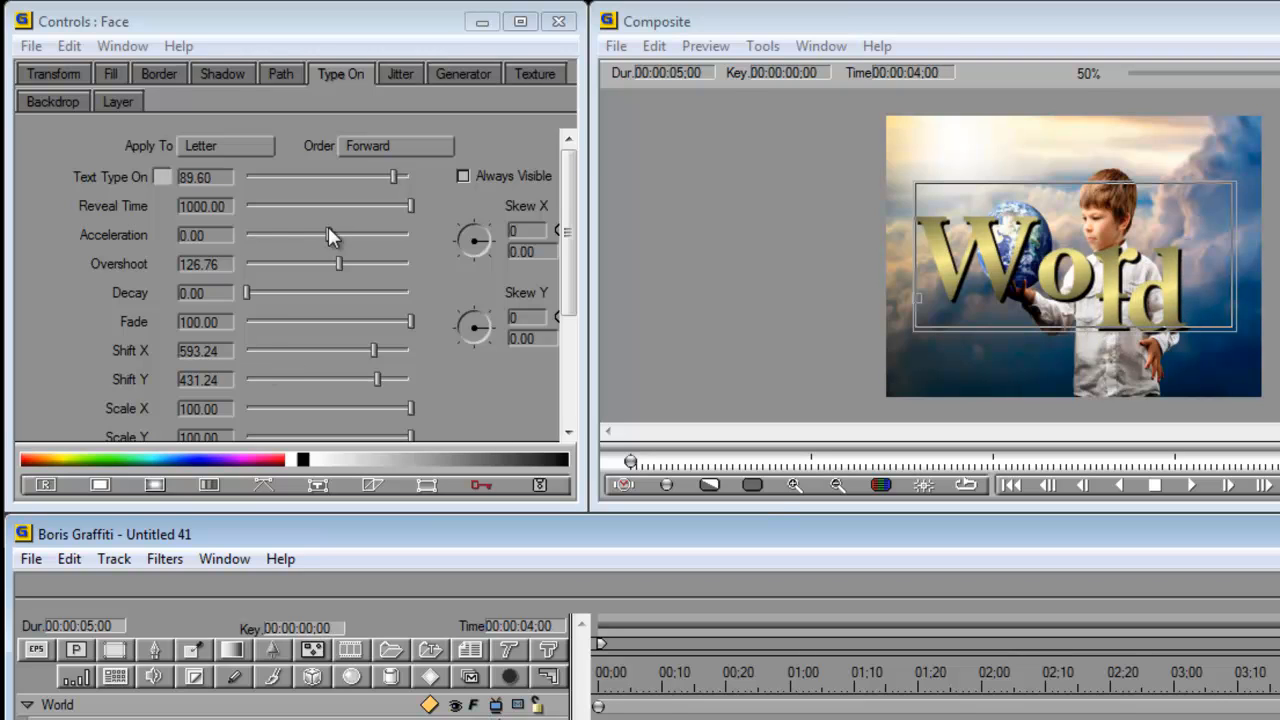
# - Reduce the Type On overshoot to about 42.25 and scrub the timeline to check the letter movement
pyautogui.moveTo(339, 256); pyautogui.dragTo(327, 262)
pyautogui.moveTo(1279, 670)
pyautogui.mouseDown()
pyautogui.moveTo(857, 682)
pyautogui.moveTo(1279, 688)
pyautogui.mouseUp()
pyautogui.moveTo(327, 267); pyautogui.dragTo(332, 266)
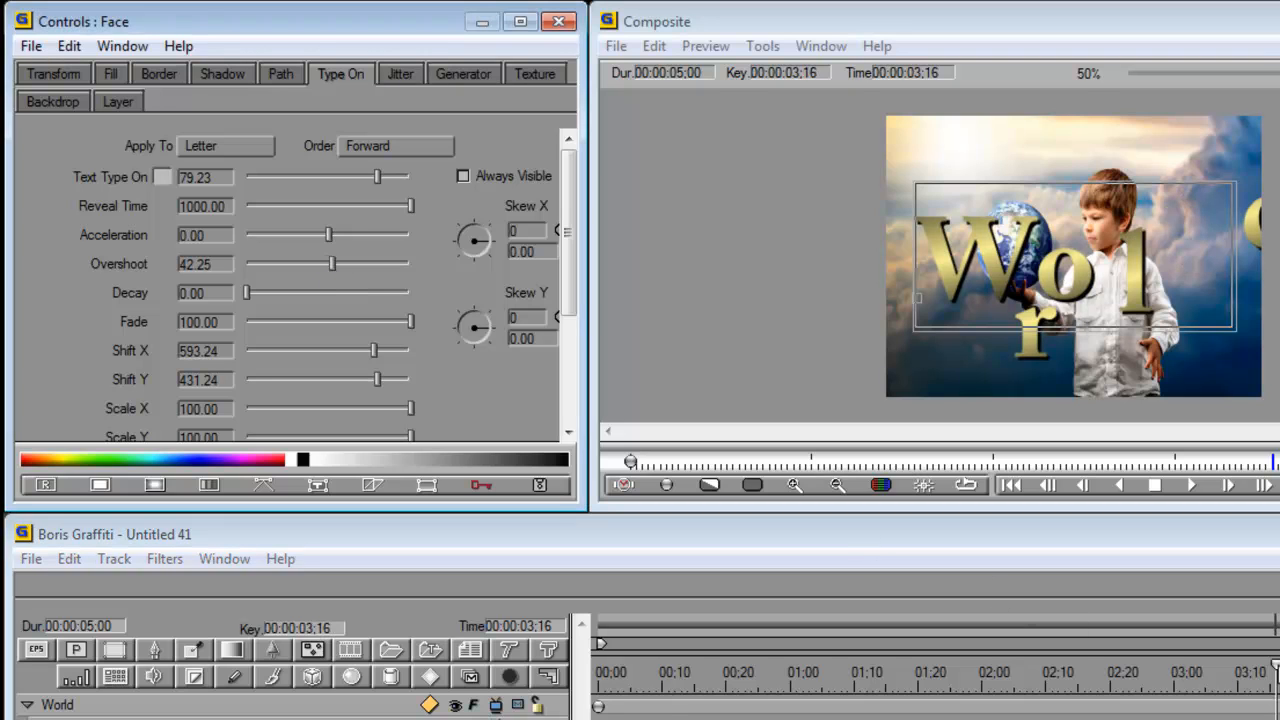
pyautogui.moveTo(1277, 668); pyautogui.dragTo(752, 682)
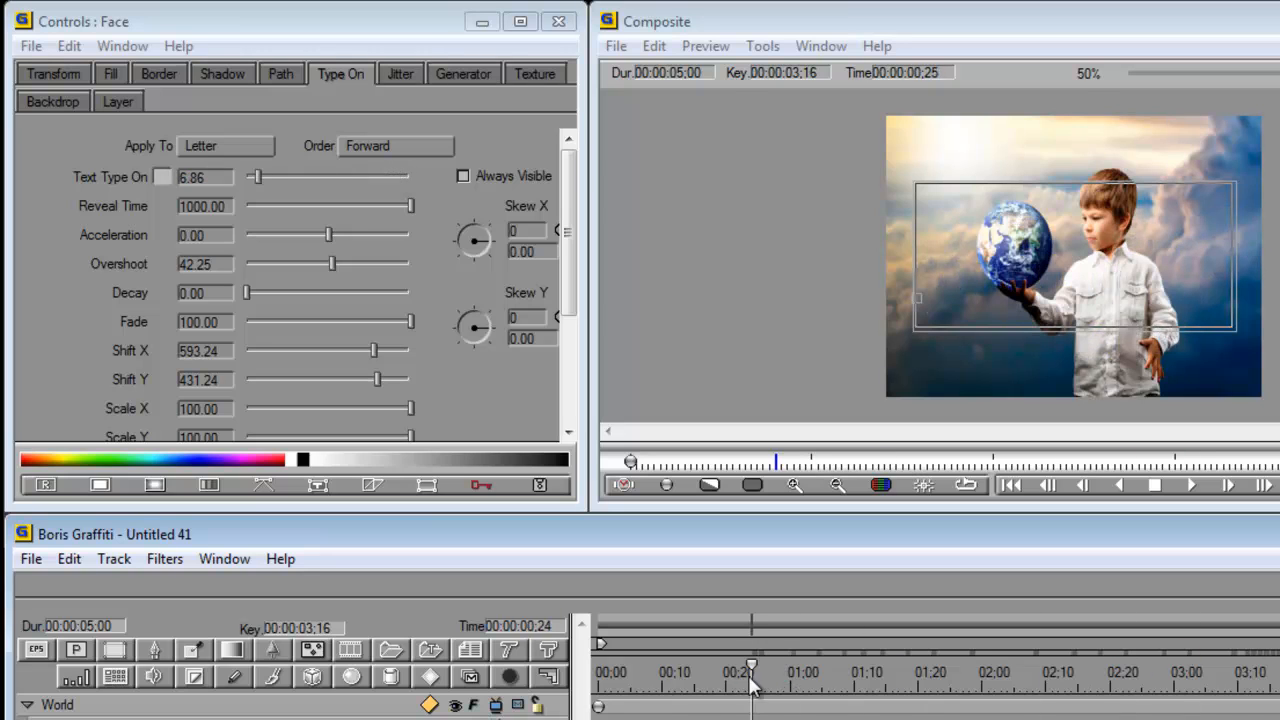
# - From the first frame, set the Type On Skew X to about -143 and Skew Y to about -50, and scrub the animation
pyautogui.press('Home')
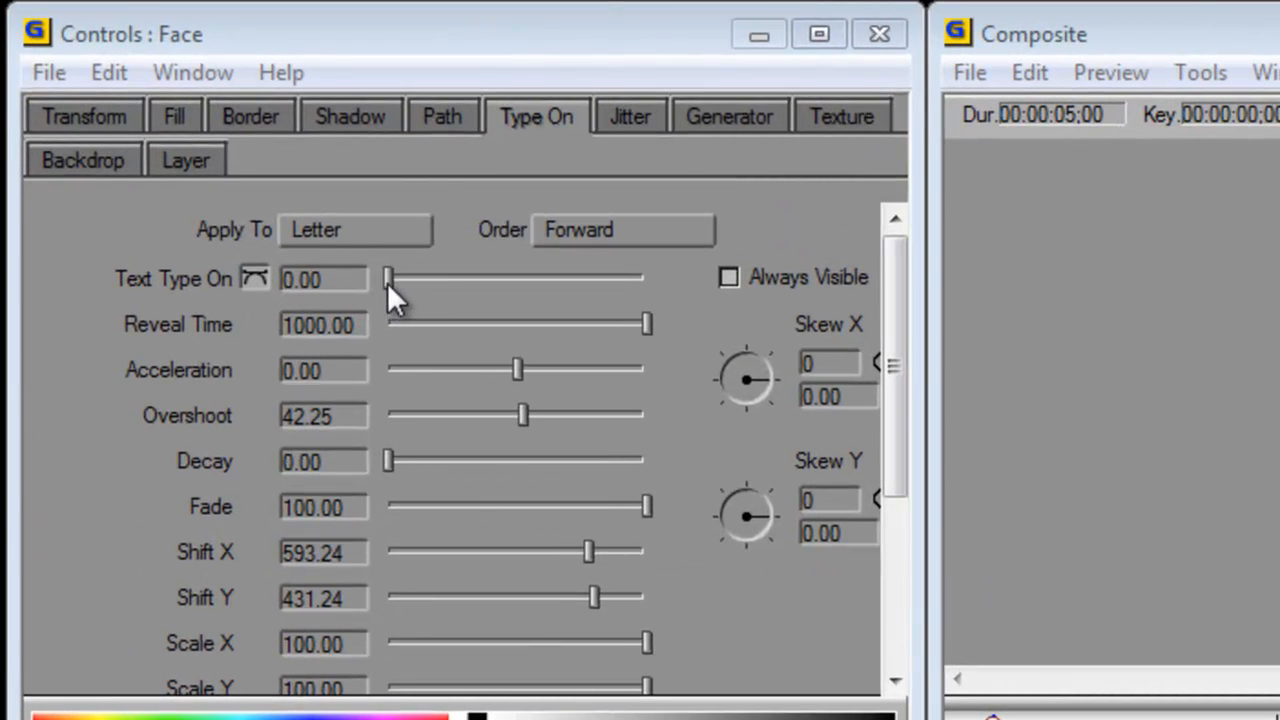
pyautogui.click(387, 282)
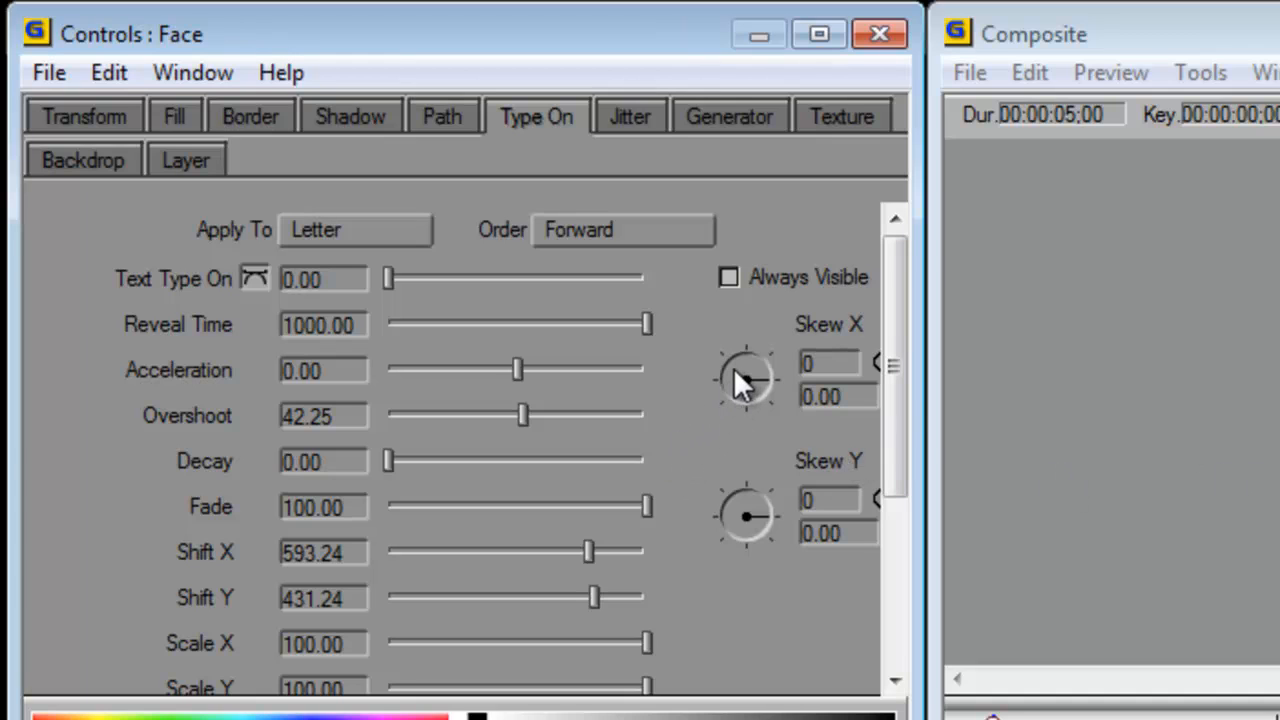
pyautogui.moveTo(734, 373); pyautogui.dragTo(739, 383)
pyautogui.moveTo(770, 512); pyautogui.dragTo(766, 493)
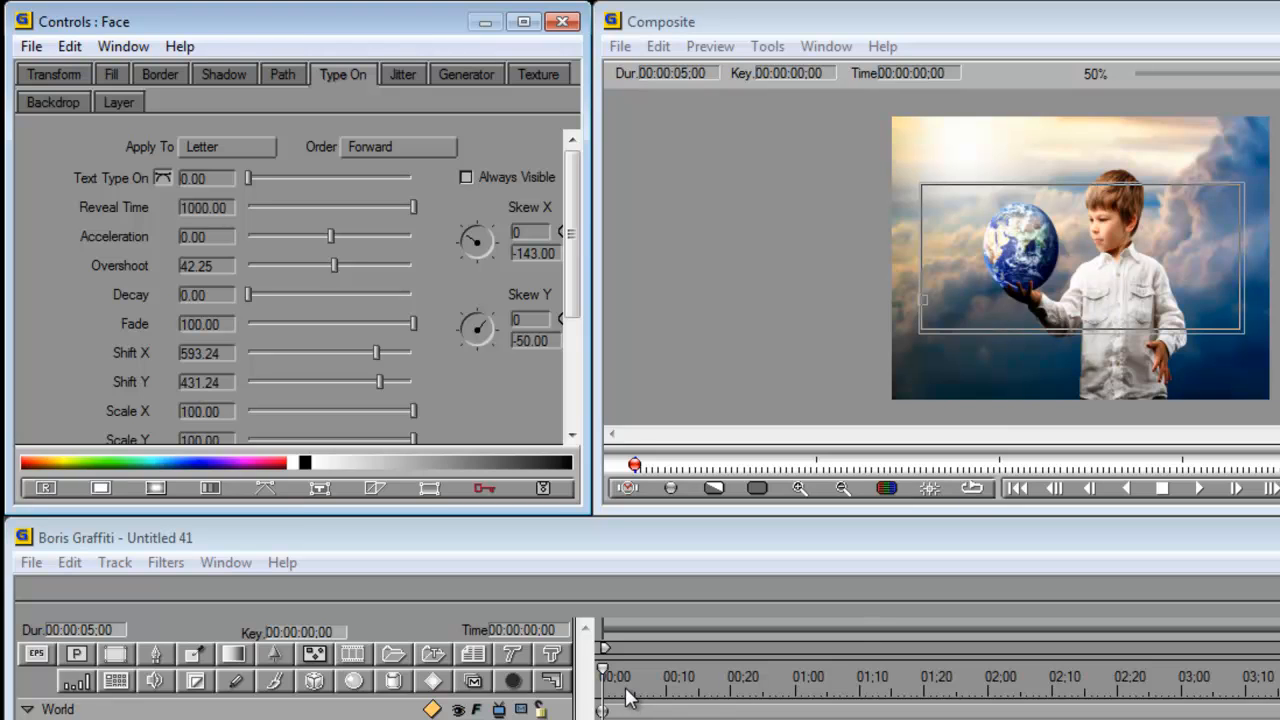
pyautogui.moveTo(605, 677); pyautogui.dragTo(1251, 674)
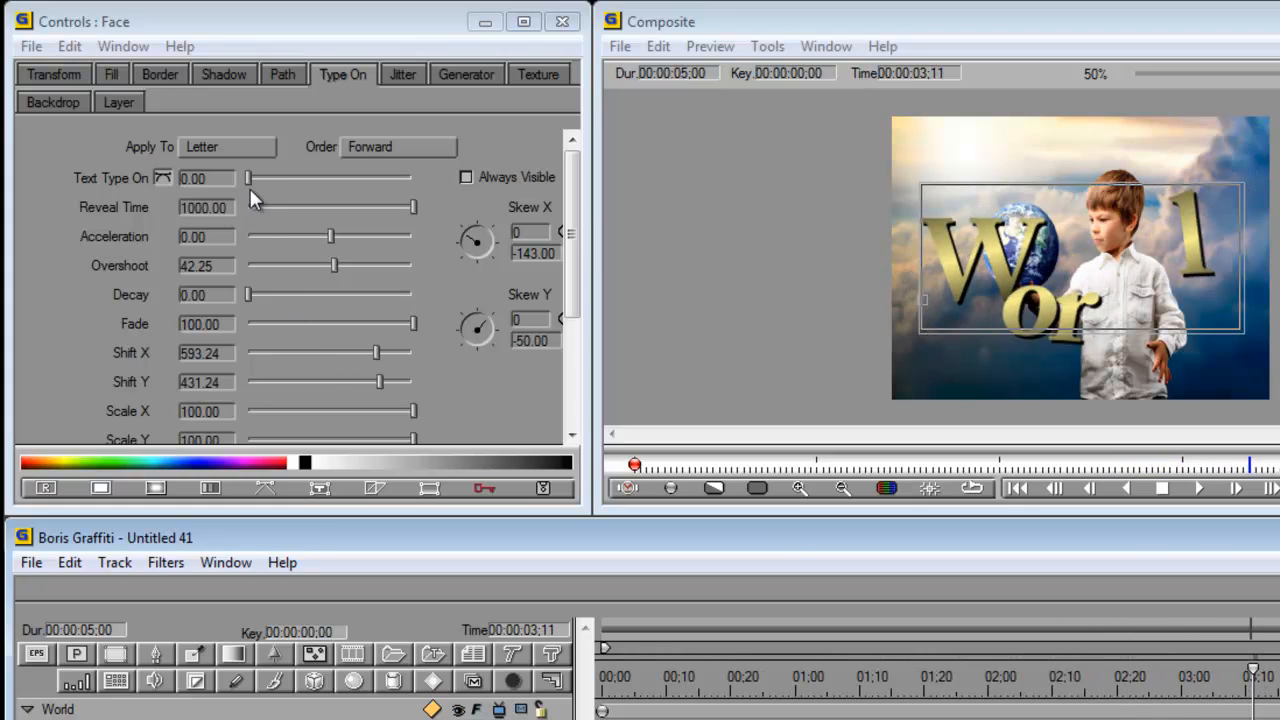
# - Adjust the Type On Skew X to -1 turn and about -134 degrees and Skew Y to about -6 degrees, and play the preview
pyautogui.moveTo(248, 179)
pyautogui.mouseDown()
pyautogui.moveTo(422, 194)
pyautogui.moveTo(248, 195)
pyautogui.mouseUp()
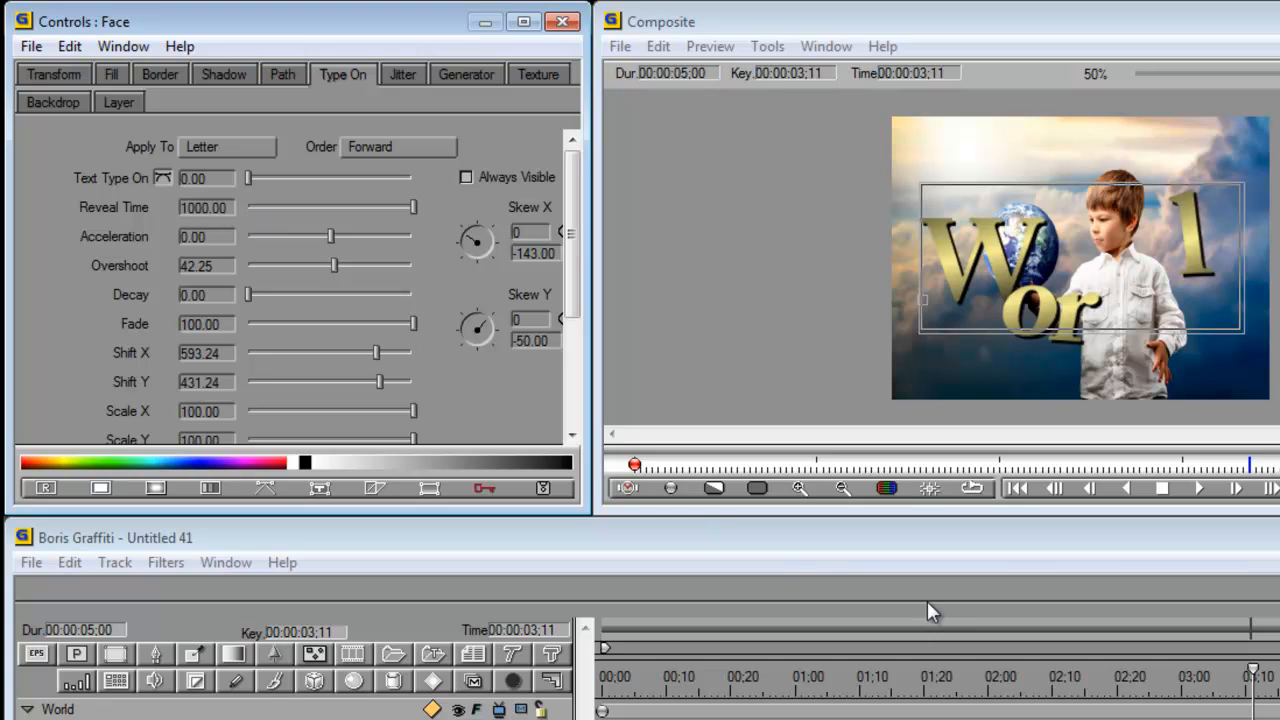
pyautogui.moveTo(1257, 679); pyautogui.dragTo(1140, 683)
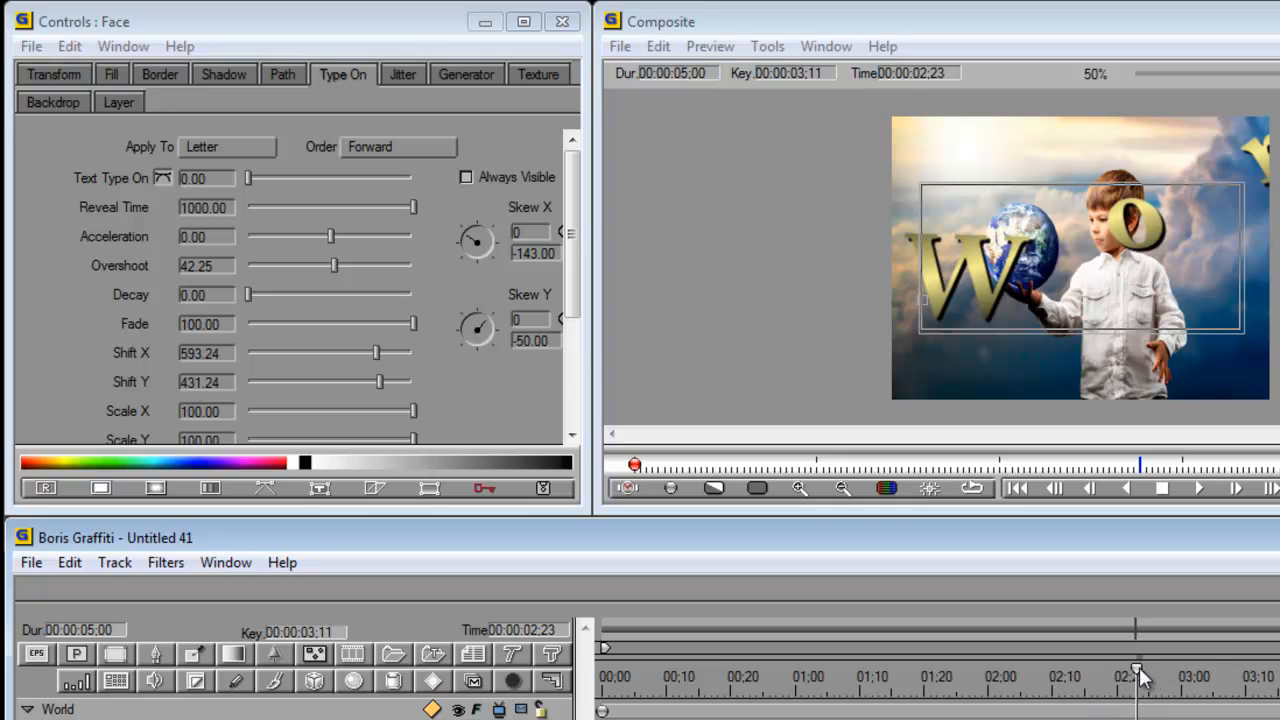
pyautogui.moveTo(1138, 678)
pyautogui.mouseDown()
pyautogui.moveTo(1051, 676)
pyautogui.moveTo(1100, 673)
pyautogui.mouseUp()
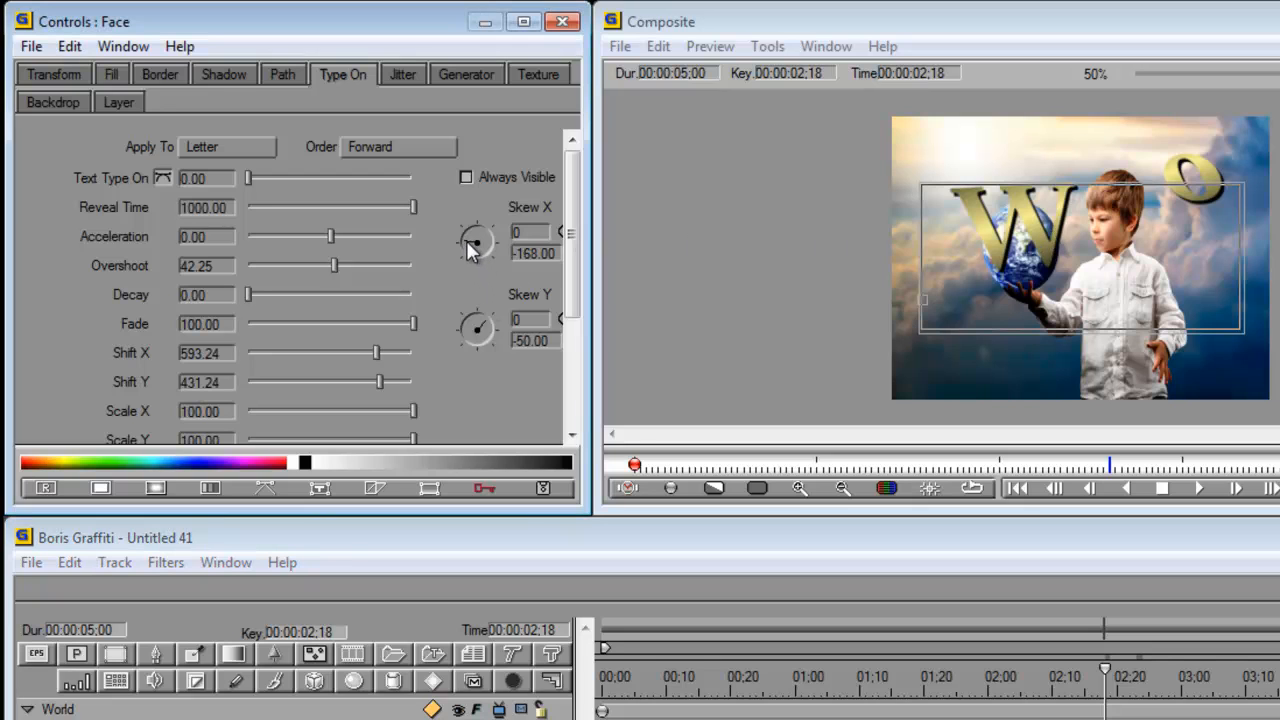
pyautogui.moveTo(466, 240)
pyautogui.mouseDown()
pyautogui.moveTo(493, 233)
pyautogui.moveTo(497, 250)
pyautogui.moveTo(485, 222)
pyautogui.moveTo(481, 257)
pyautogui.moveTo(494, 248)
pyautogui.moveTo(475, 250)
pyautogui.mouseUp()
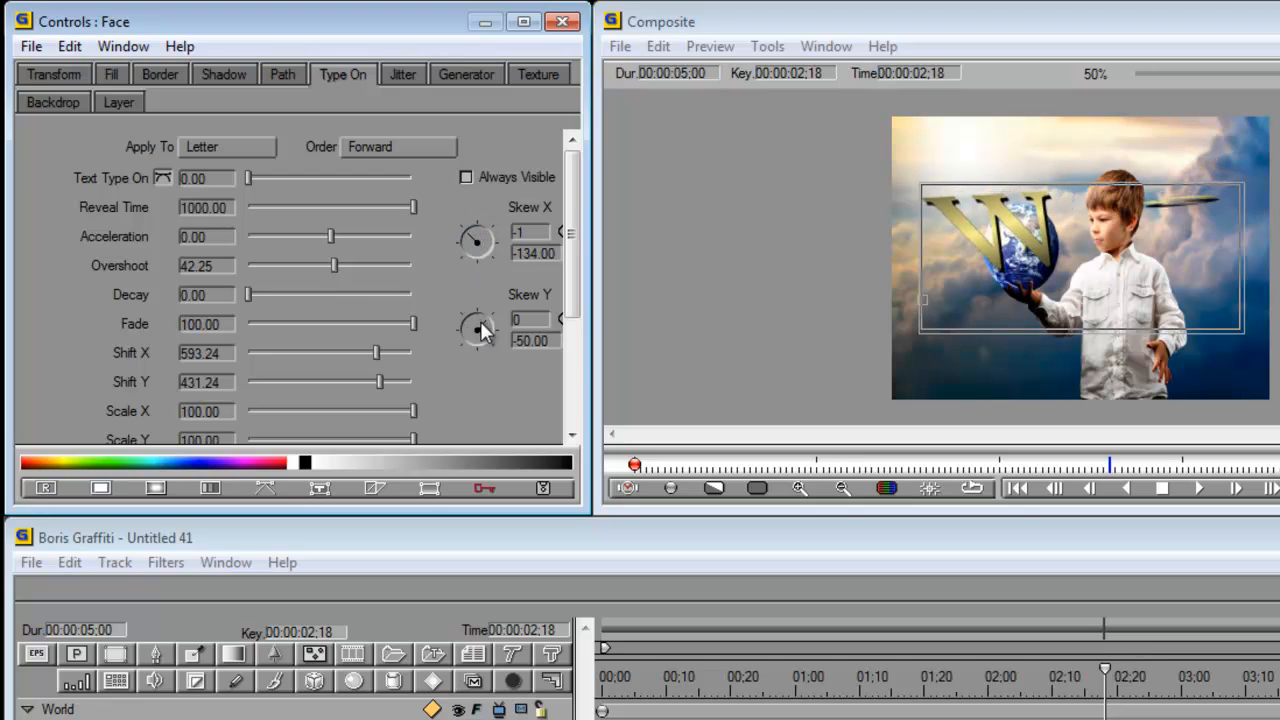
pyautogui.moveTo(484, 327); pyautogui.dragTo(507, 347)
pyautogui.click(1199, 488)
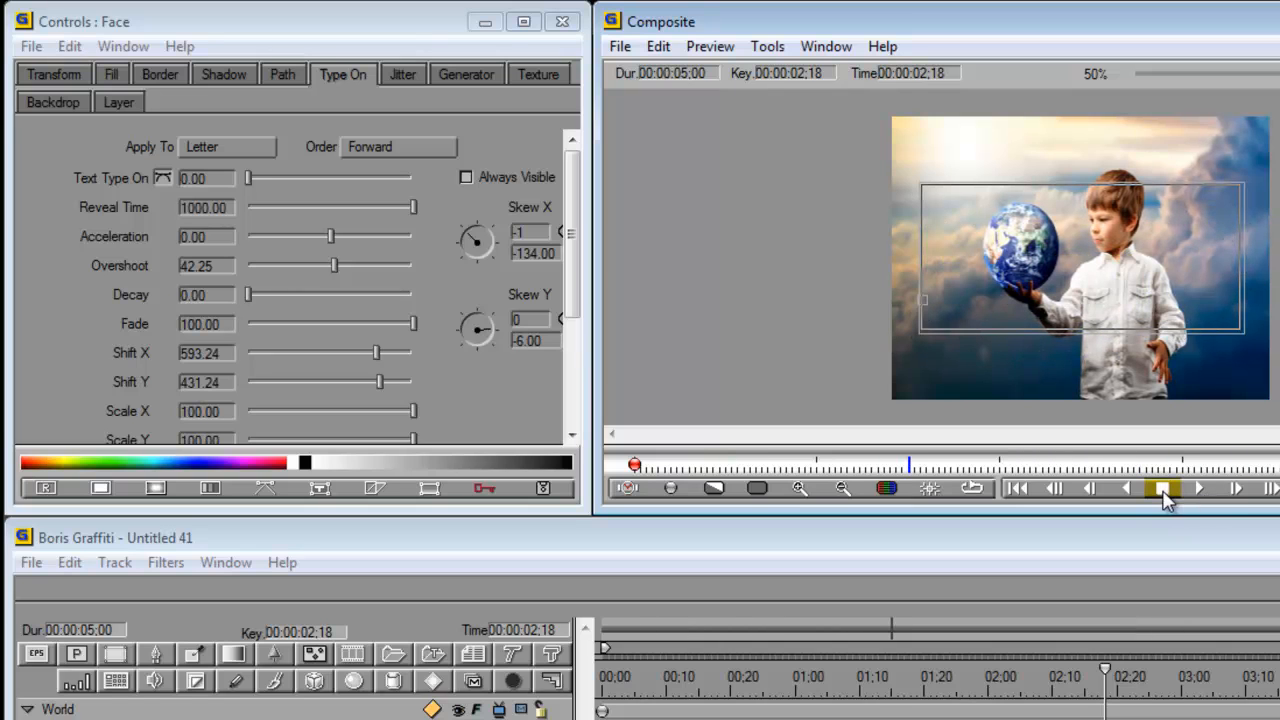
pyautogui.click(1162, 488)
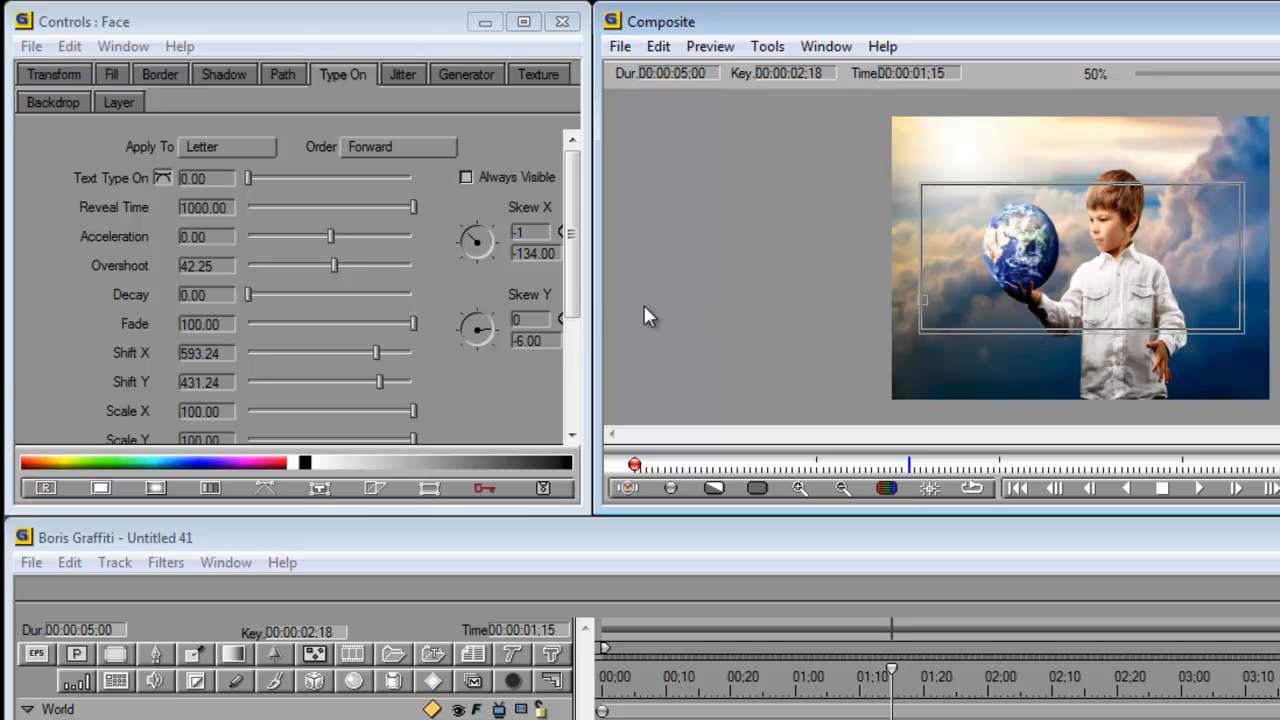
# - Set the Type On shift to about 730.14 in X and -410.70 in Y, and play the composite preview
pyautogui.click(573, 302)
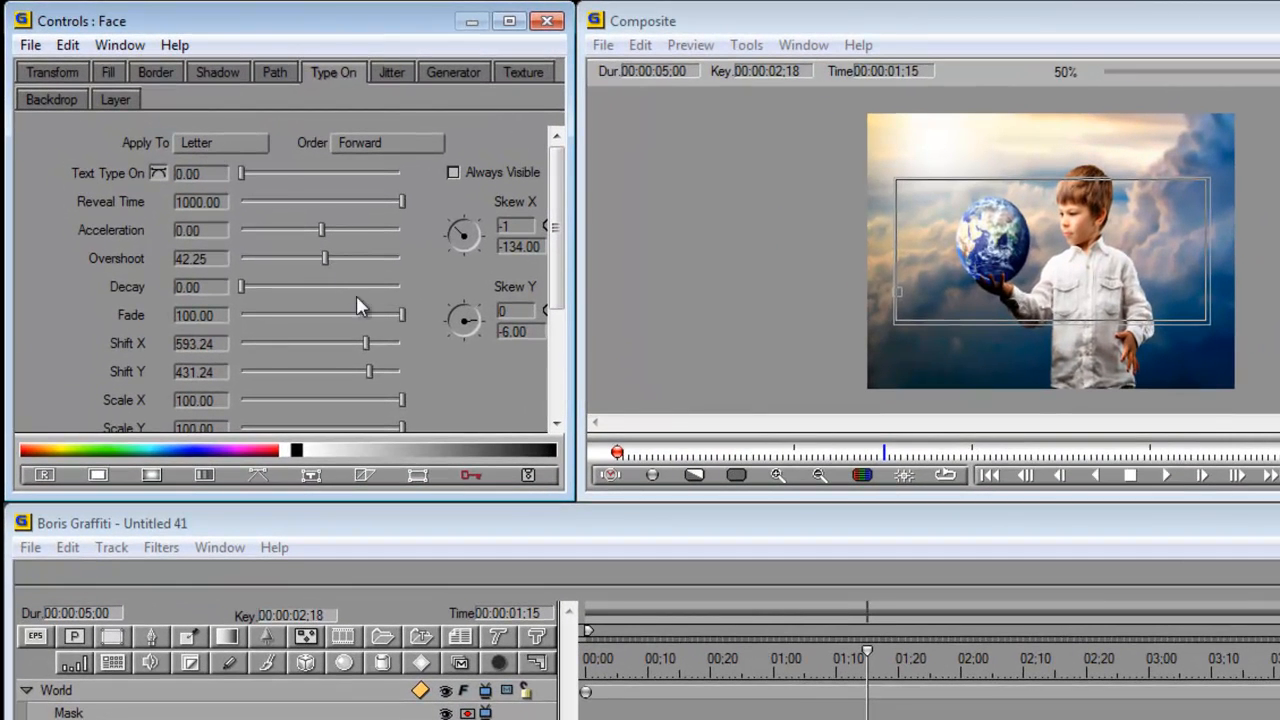
pyautogui.moveTo(371, 371); pyautogui.dragTo(277, 372)
pyautogui.moveTo(365, 346); pyautogui.dragTo(376, 346)
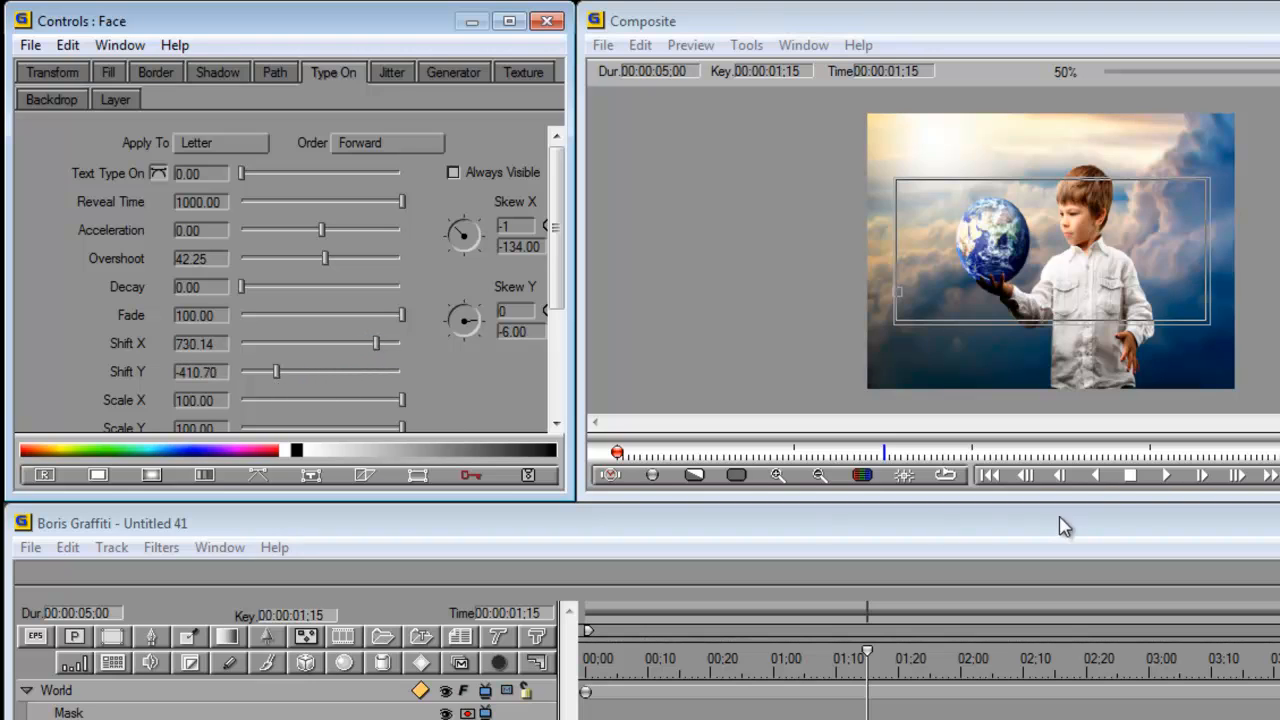
pyautogui.click(1168, 477)
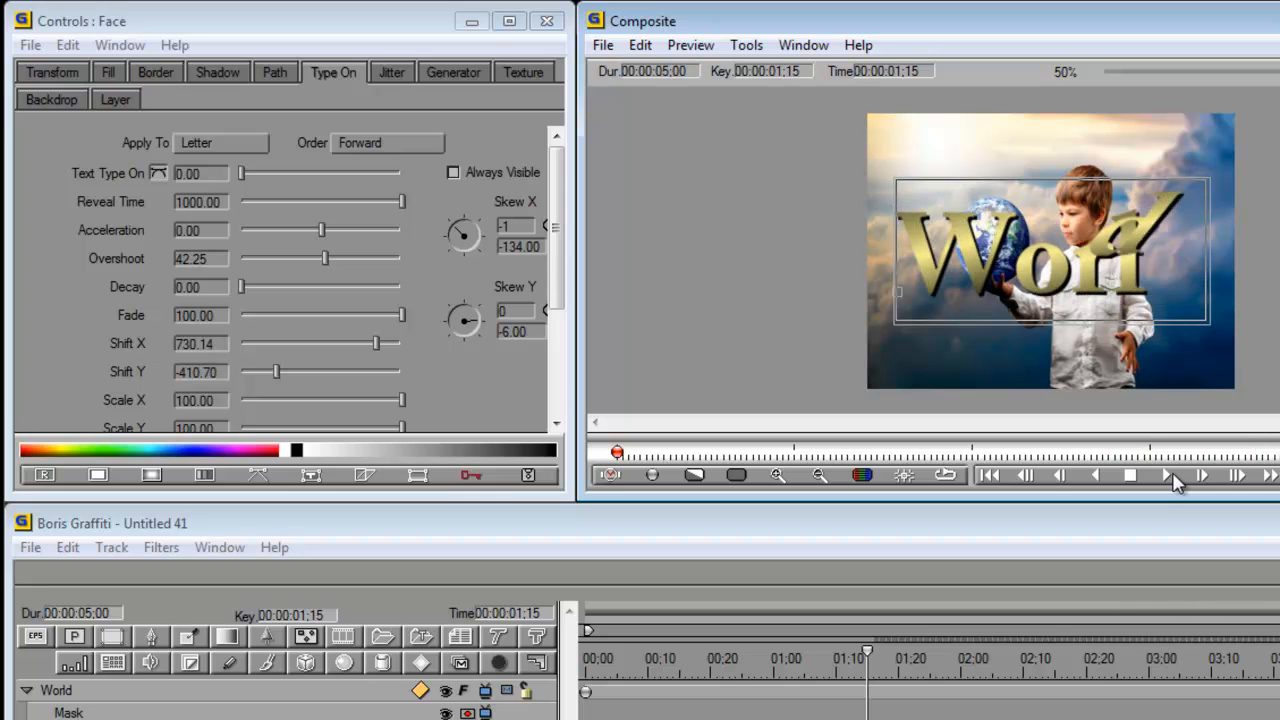
pyautogui.click(1132, 477)
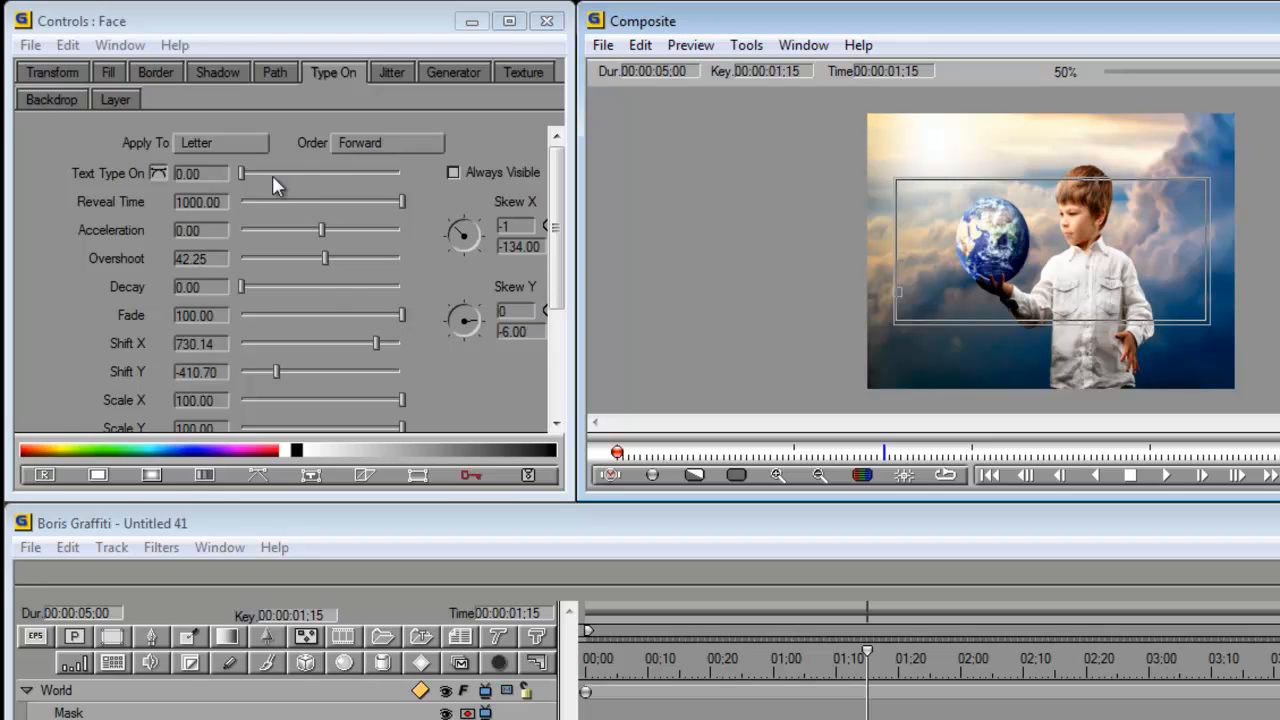
# - Scrub the title animation, return to Corel VideoStudio, and play the clip to preview it
pyautogui.moveTo(868, 651); pyautogui.dragTo(1093, 672)
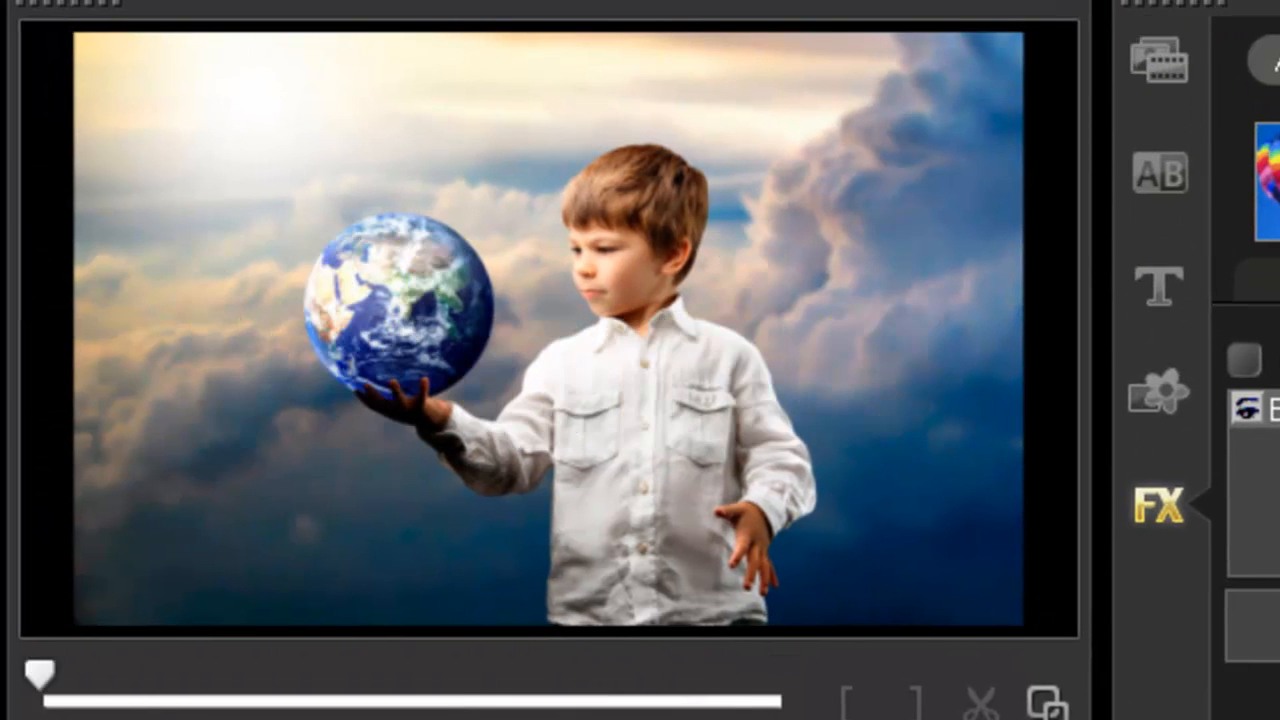
pyautogui.press('space')
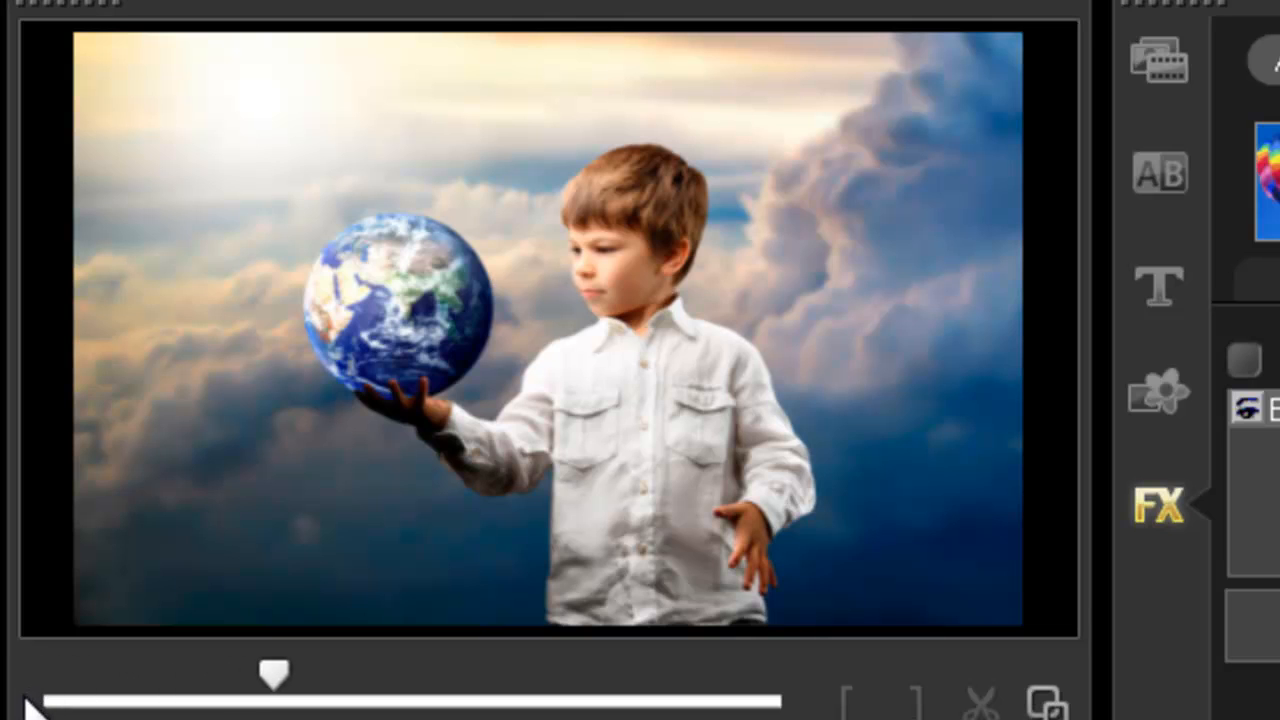